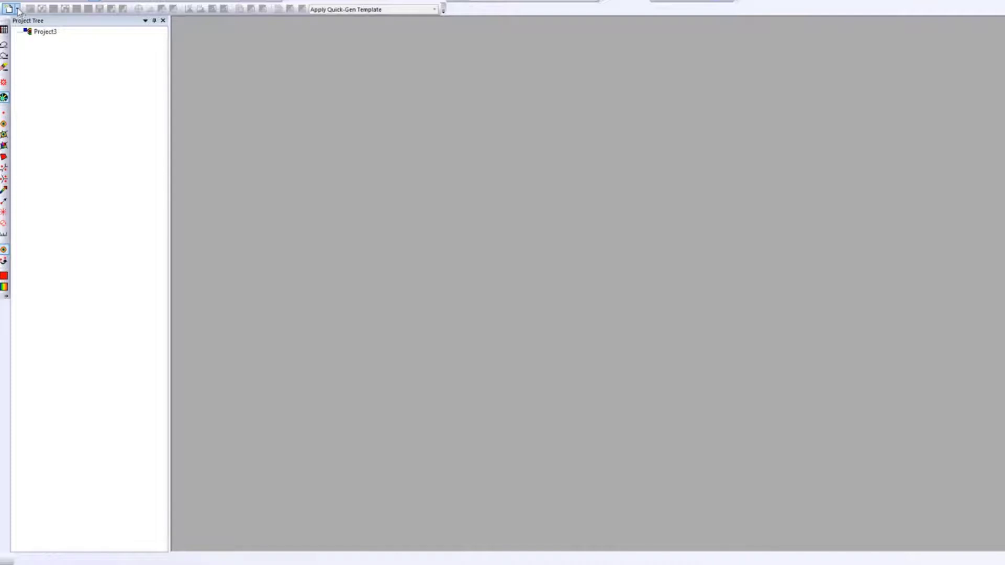
# Open the dataset Copper Film with Pores.osc in the project and close its summary window.
pyautogui.click(17, 9)
pyautogui.click(27, 37)
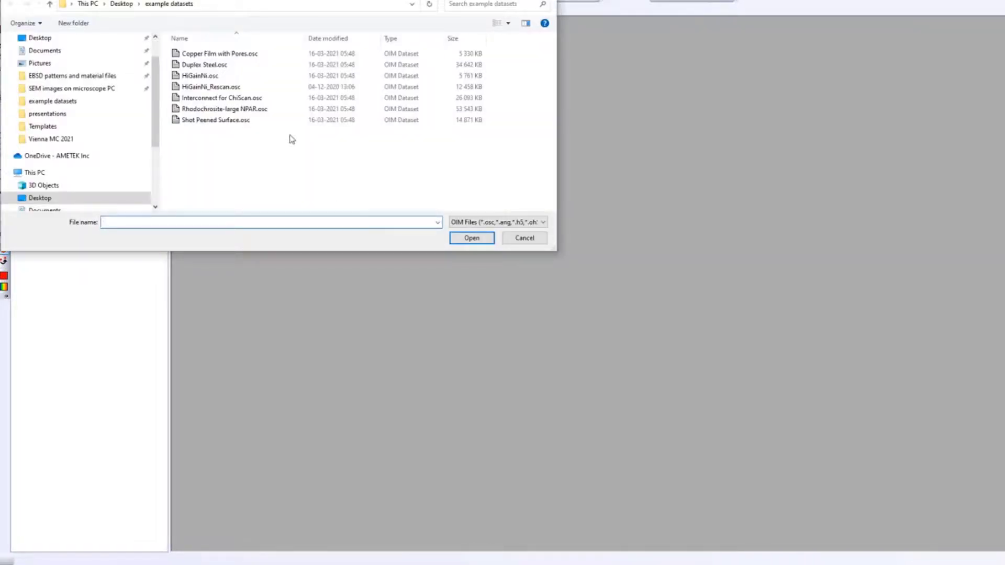
pyautogui.doubleClick(229, 54)
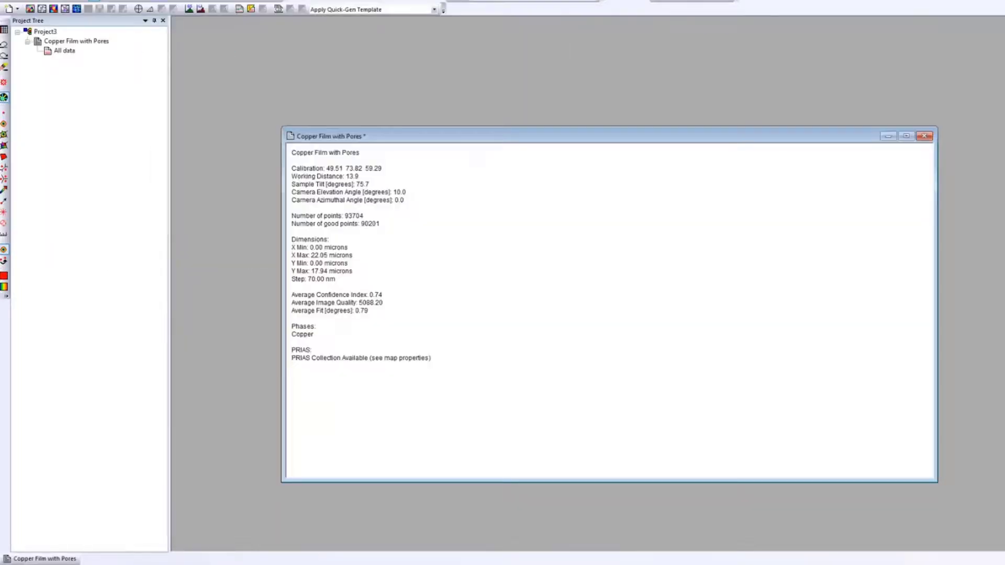
pyautogui.click(179, 1)
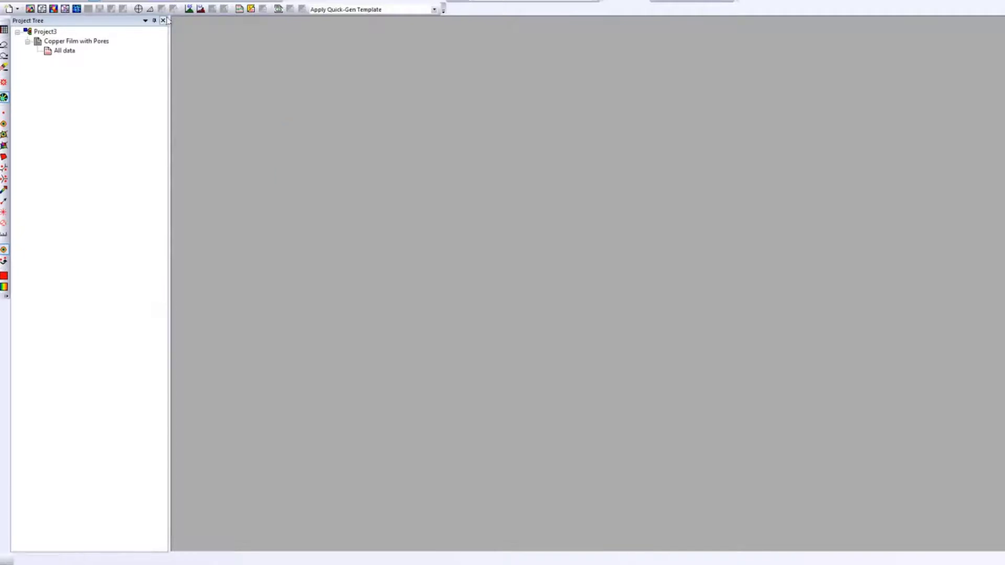
# Generate an image quality map and an inverse pole figure map of the copper film data, and tile them side by side.
pyautogui.click(43, 12)
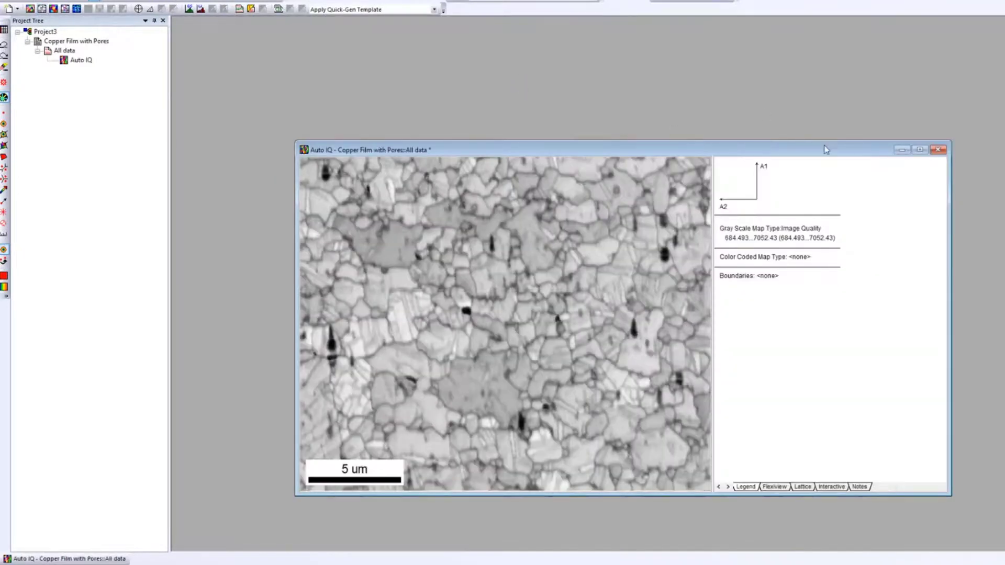
pyautogui.click(921, 151)
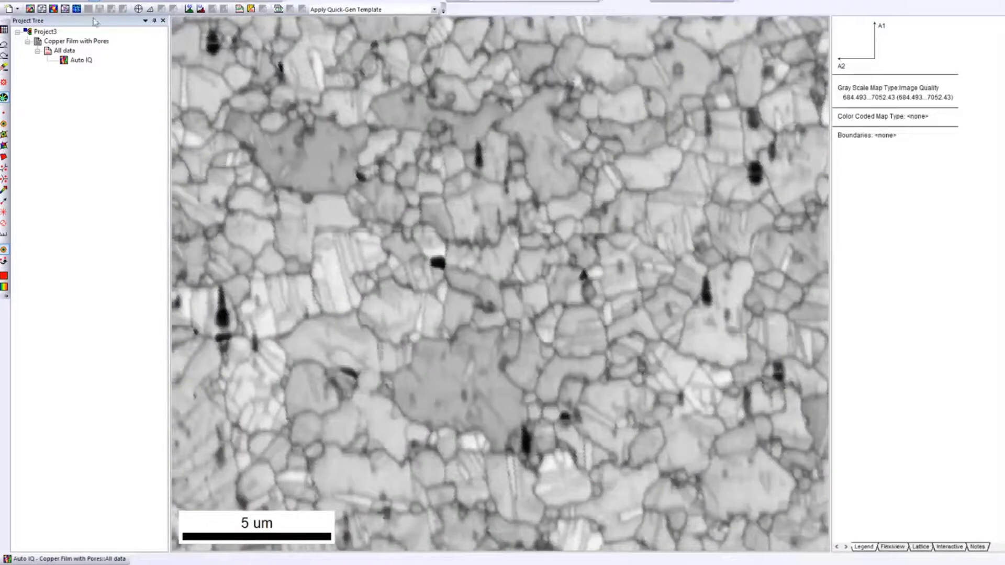
pyautogui.click(30, 10)
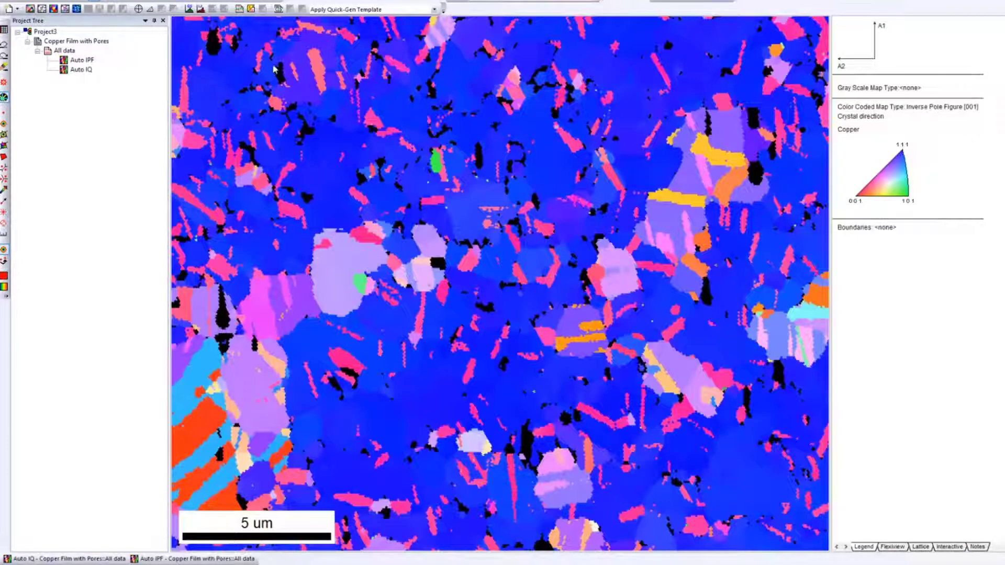
pyautogui.click(171, 2)
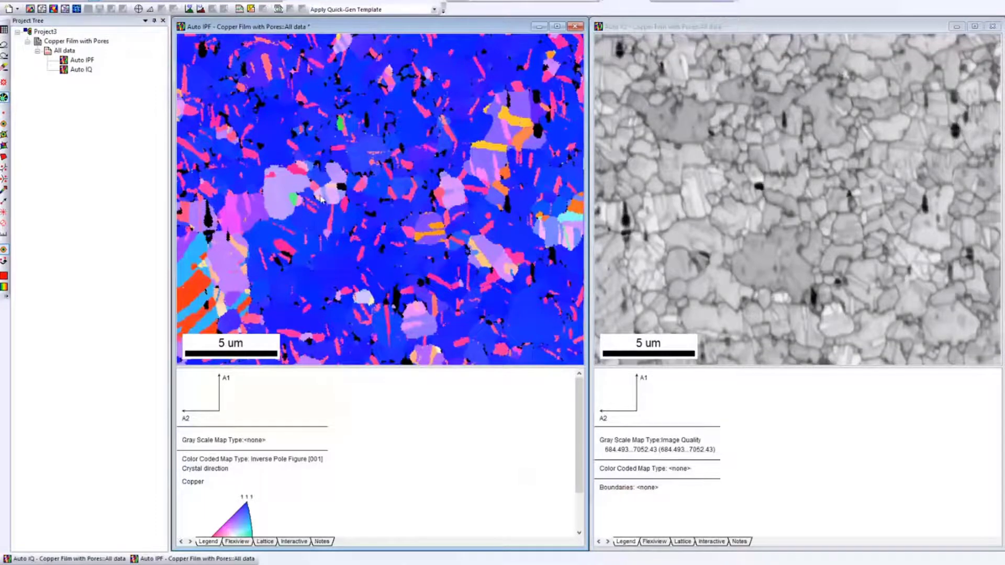
# Generate an image quality map with rotation angle boundaries for the copper film data and close its window.
pyautogui.click(65, 9)
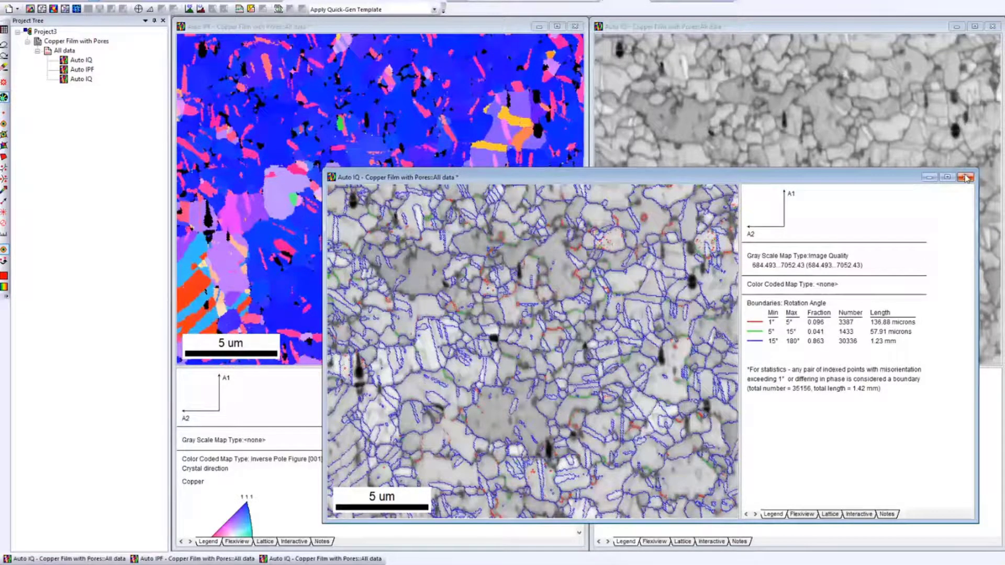
pyautogui.click(966, 177)
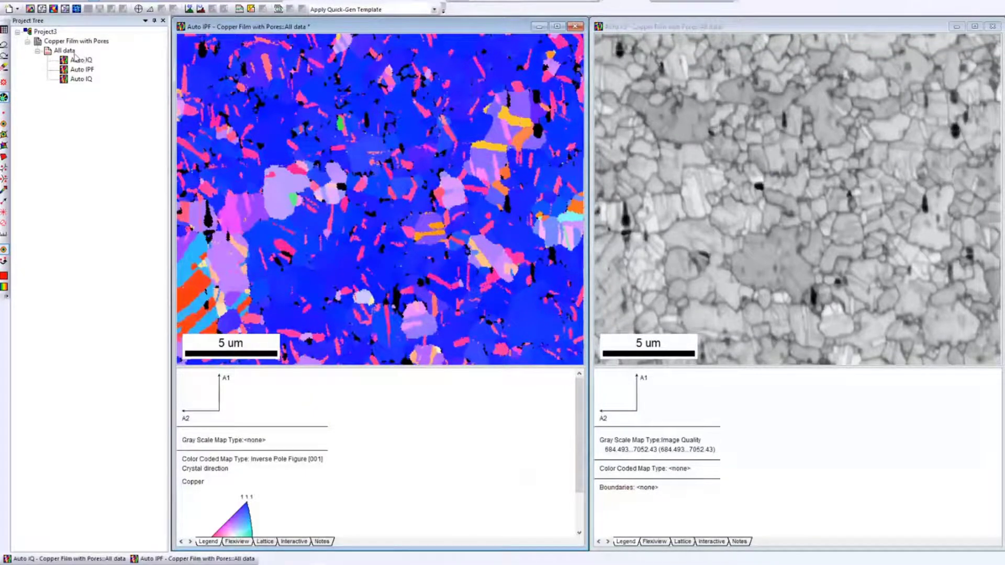
# Create grain size (diameter) and misorientation angle charts for the copper film data and tile them with the two maps.
pyautogui.click(189, 10)
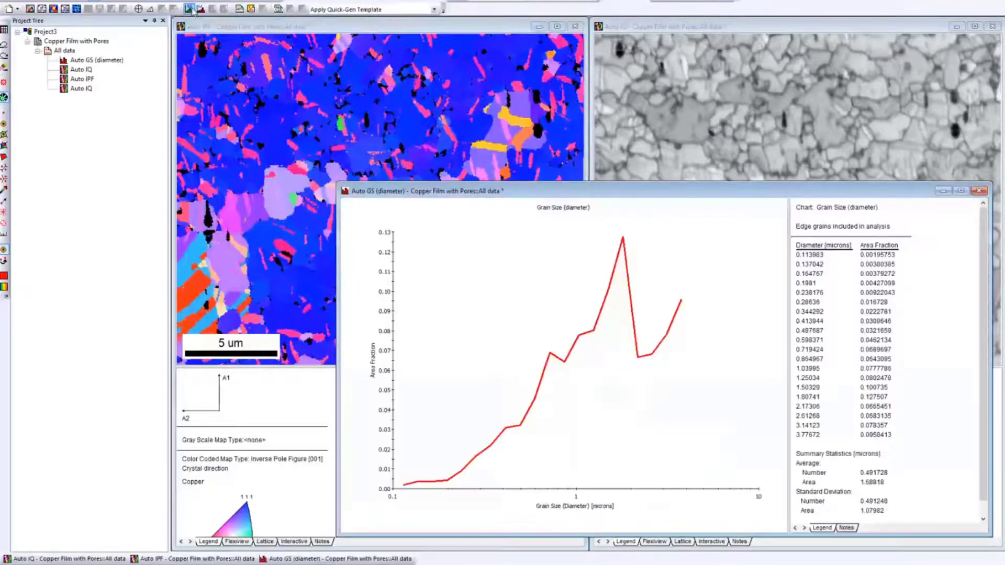
pyautogui.click(201, 9)
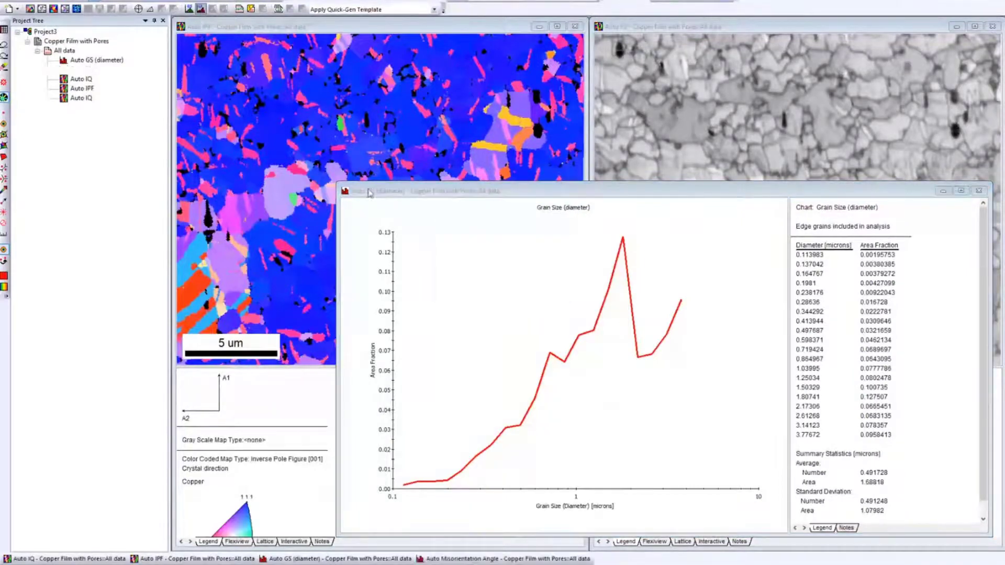
pyautogui.click(169, 1)
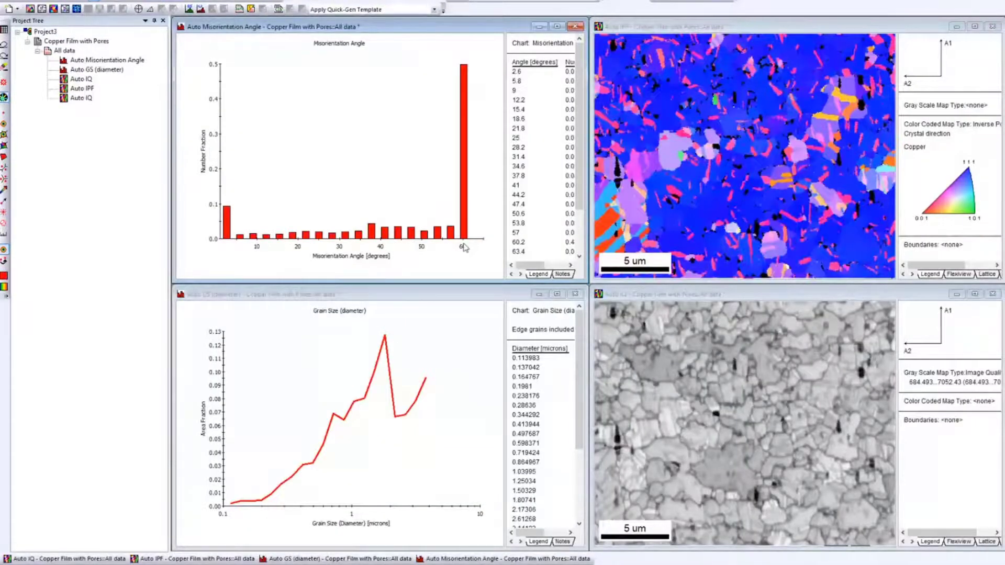
# Set the highlighting color to yellow and highlight the tall 60° bar of the misorientation angle chart.
pyautogui.click(4, 275)
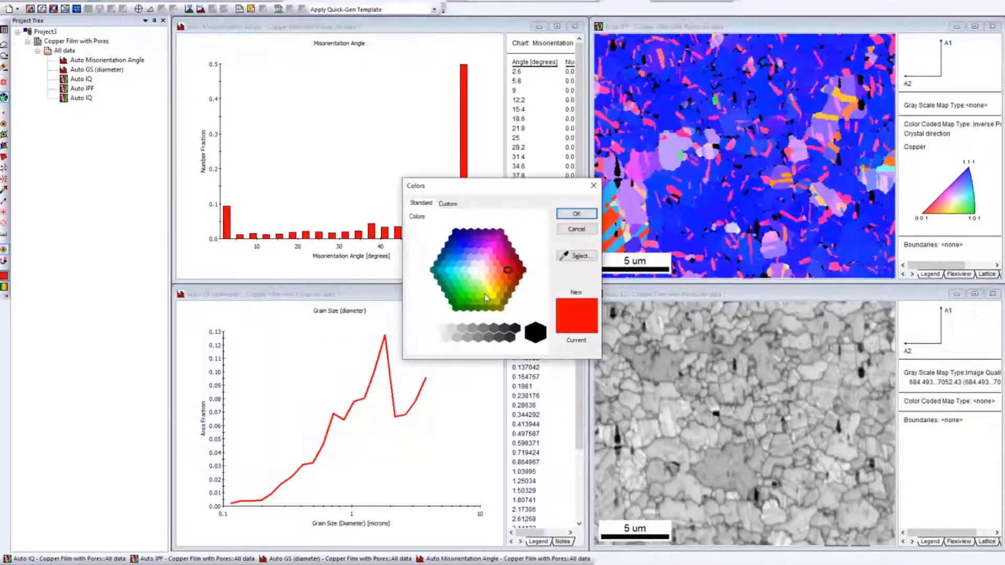
pyautogui.click(495, 298)
pyautogui.click(576, 214)
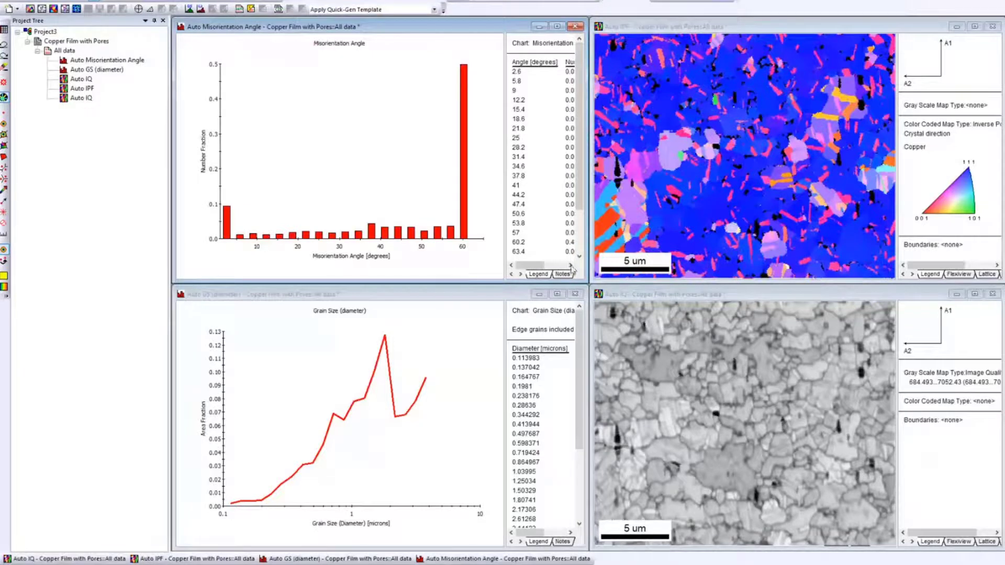
pyautogui.click(465, 138)
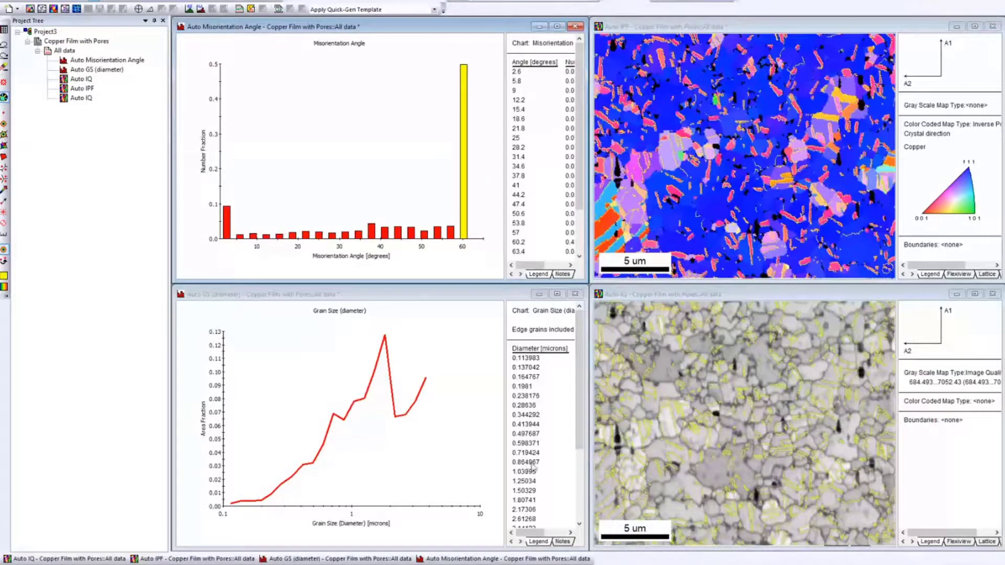
# Clear the misorientation highlighting and highlight the entire grain size curve with the rainbow color gradient.
pyautogui.click(4, 67)
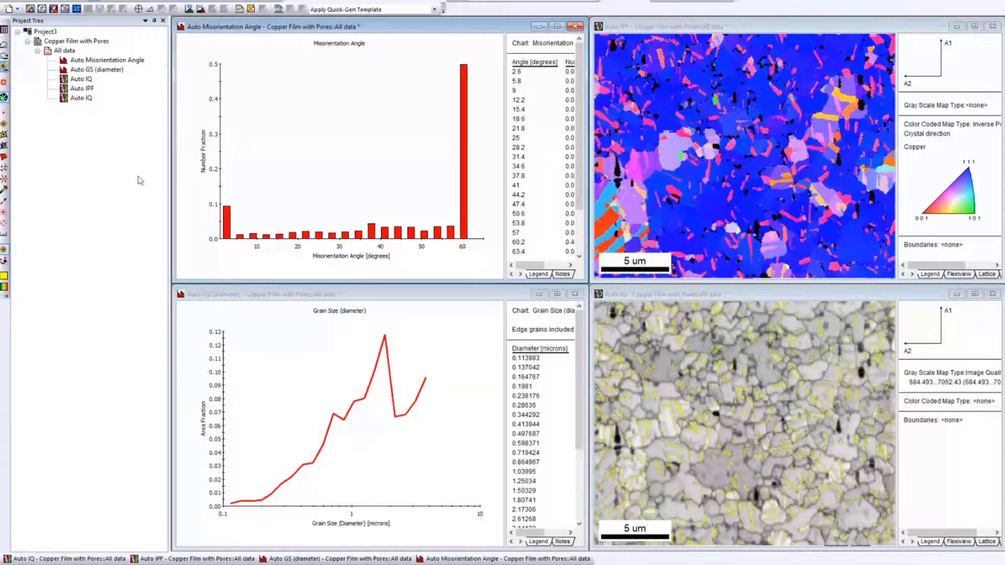
pyautogui.click(242, 488)
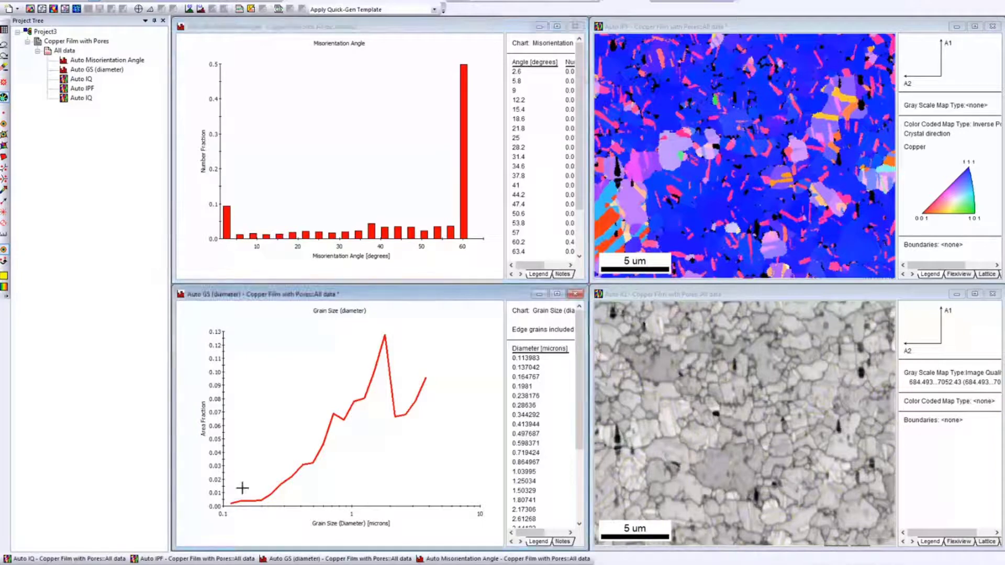
pyautogui.moveTo(242, 488); pyautogui.dragTo(427, 477)
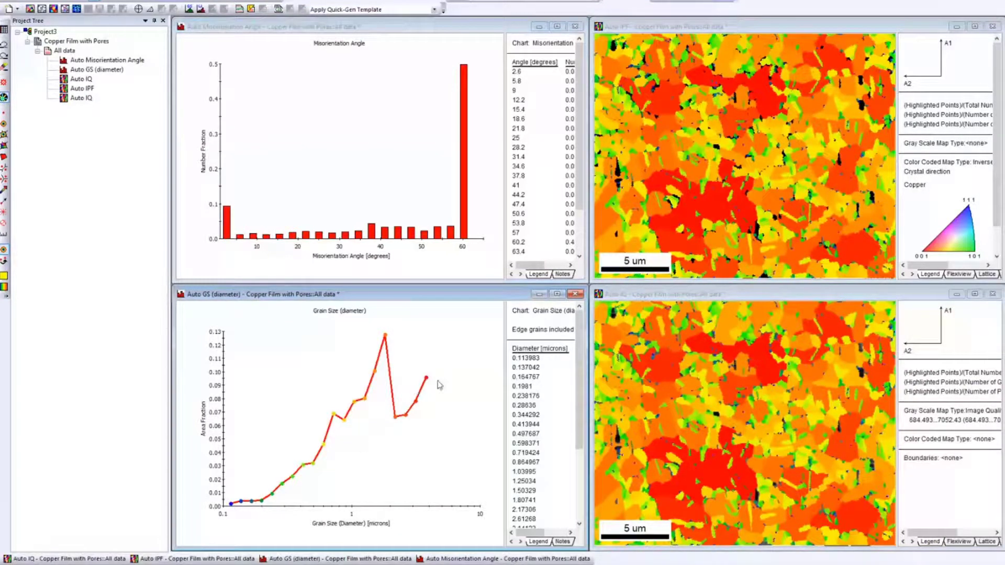
# Check the highlighting color gradient settings without changing them, and clear the grain size highlighting from the maps.
pyautogui.click(4, 288)
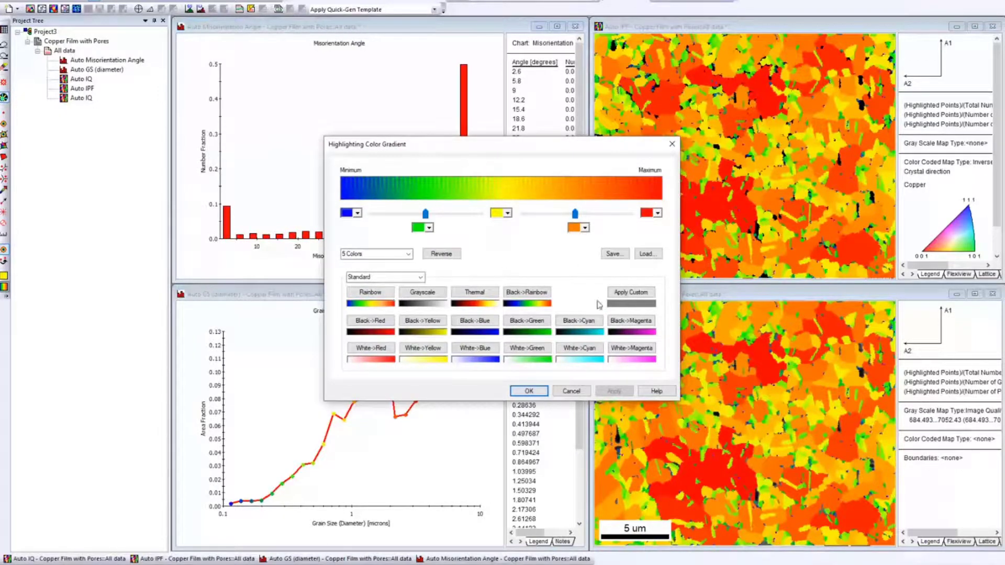
pyautogui.click(571, 391)
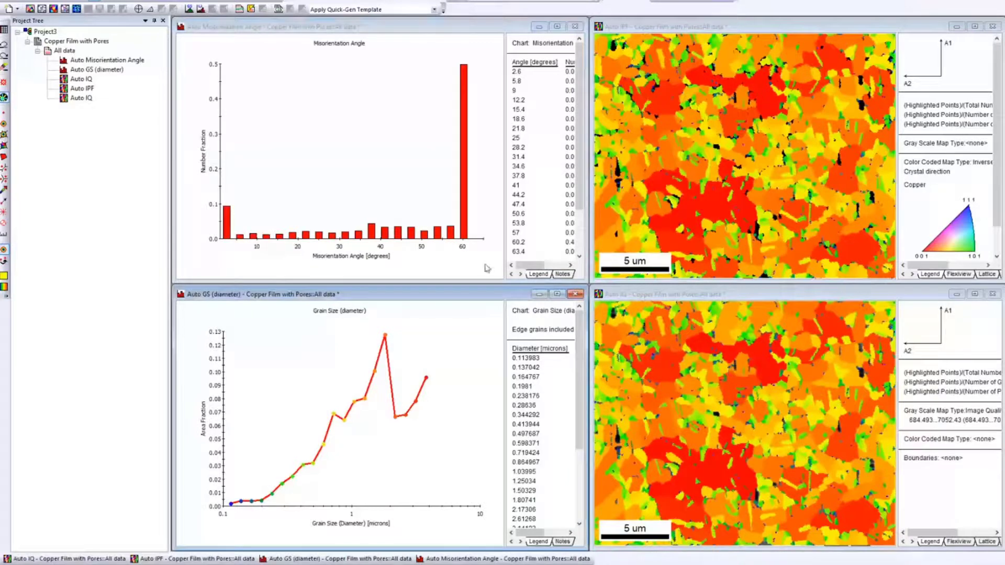
pyautogui.click(4, 67)
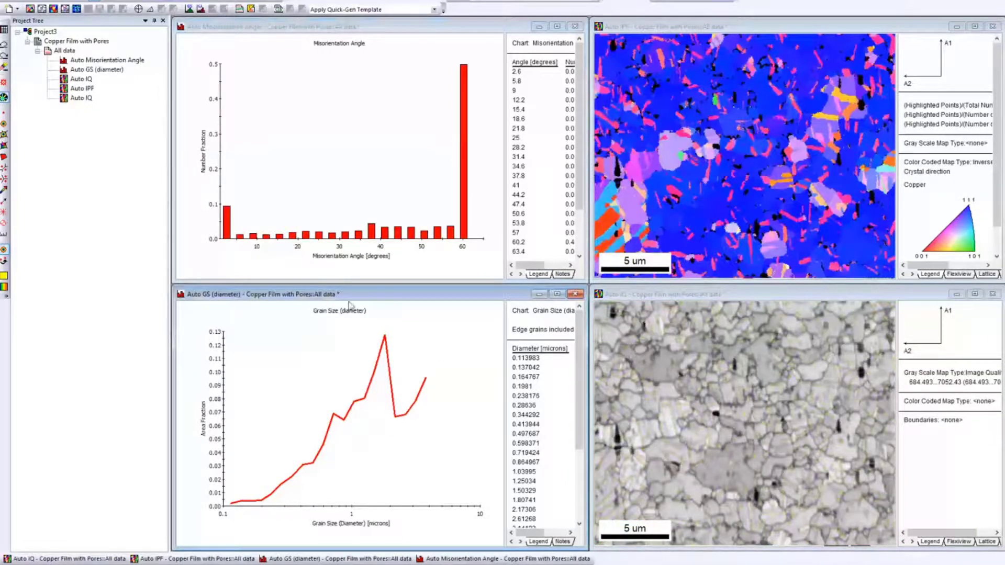
# Set the grain size chart's grain mode to Anti-Grain and highlight the resulting curve across its full range.
pyautogui.rightClick(326, 357)
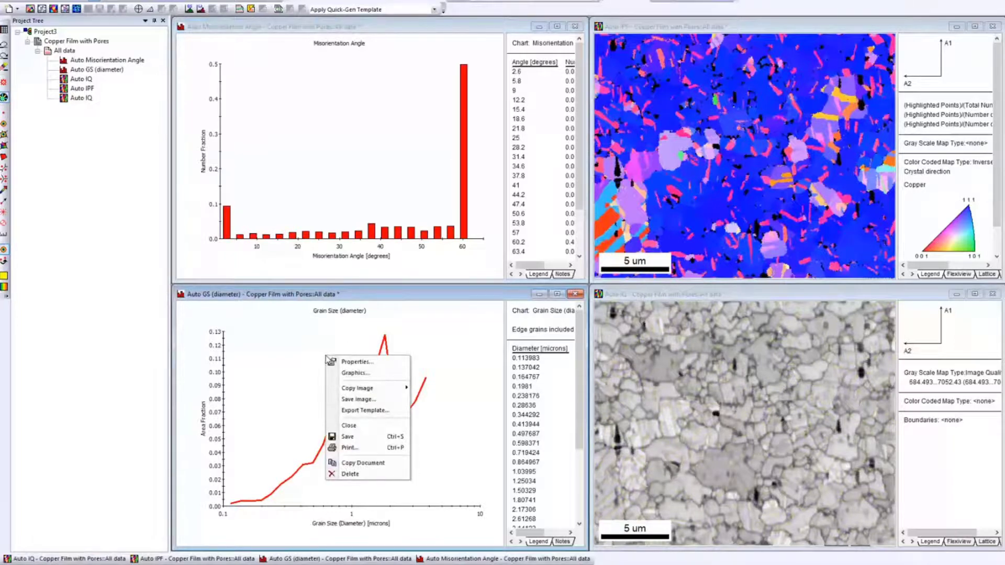
pyautogui.click(359, 361)
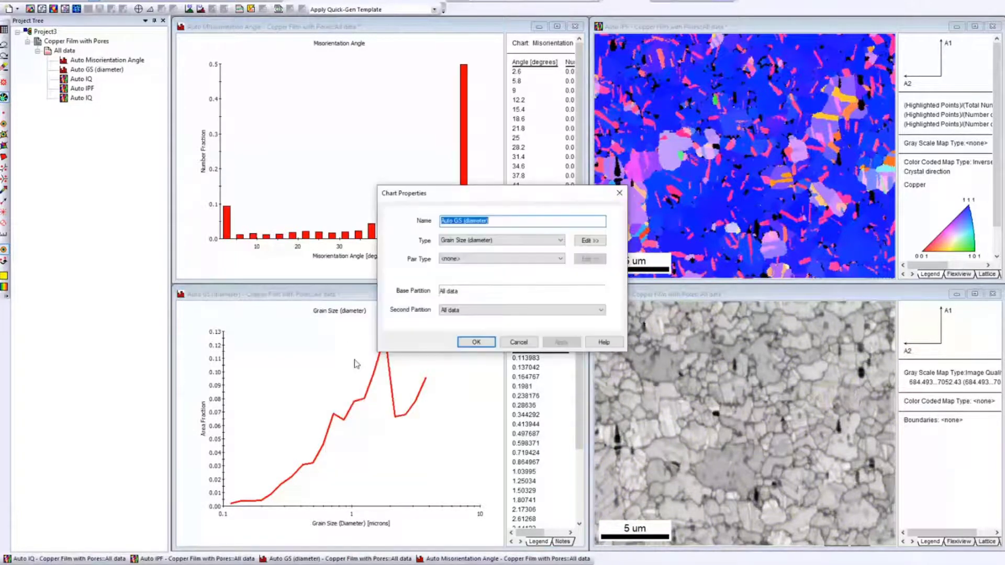
pyautogui.click(589, 241)
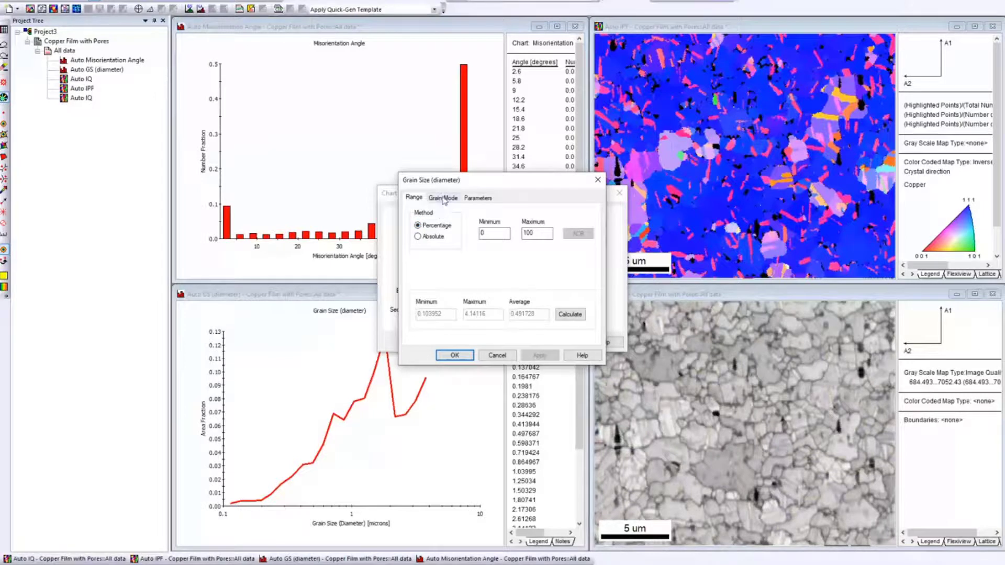
pyautogui.click(443, 198)
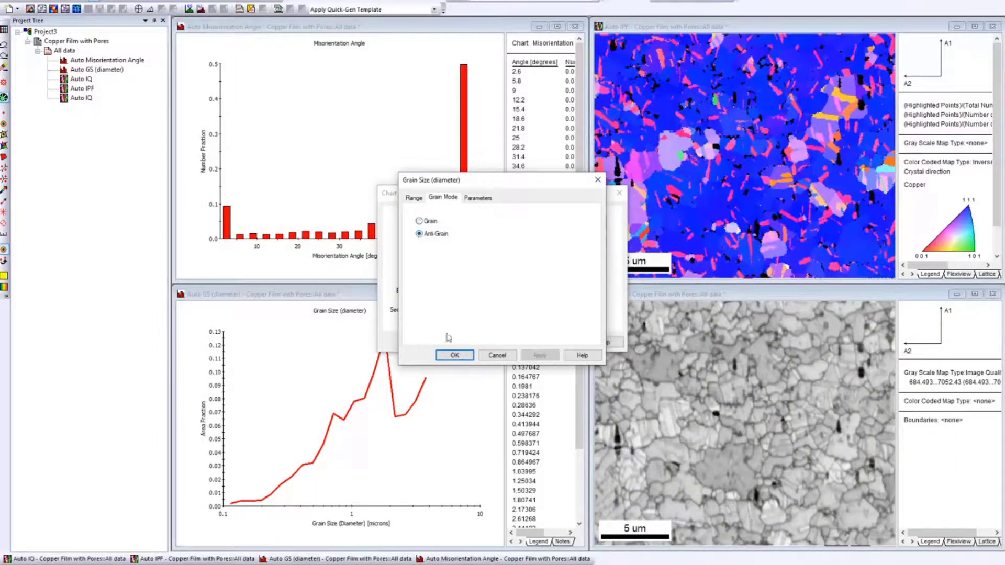
pyautogui.click(453, 355)
pyautogui.click(473, 342)
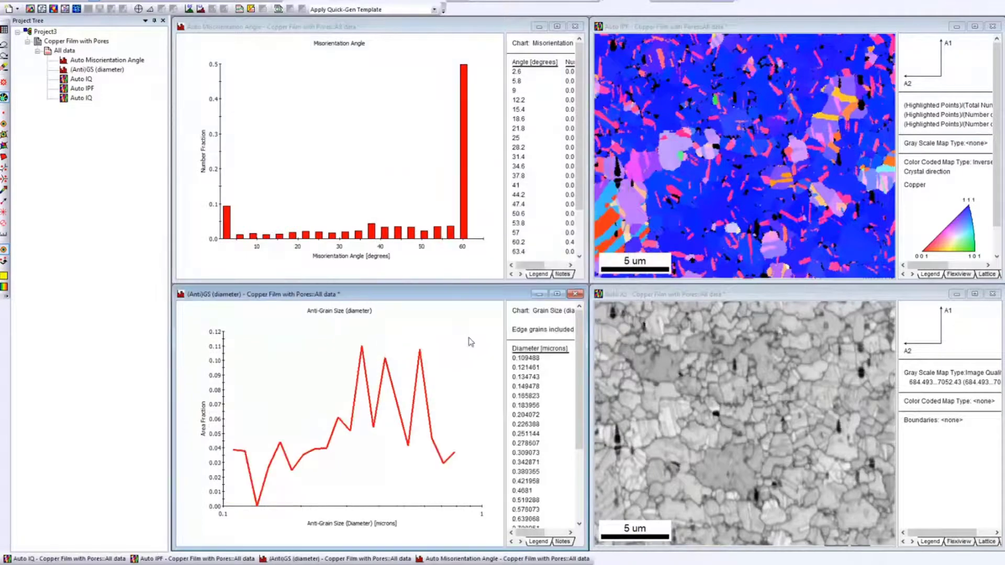
pyautogui.moveTo(232, 445); pyautogui.dragTo(460, 448)
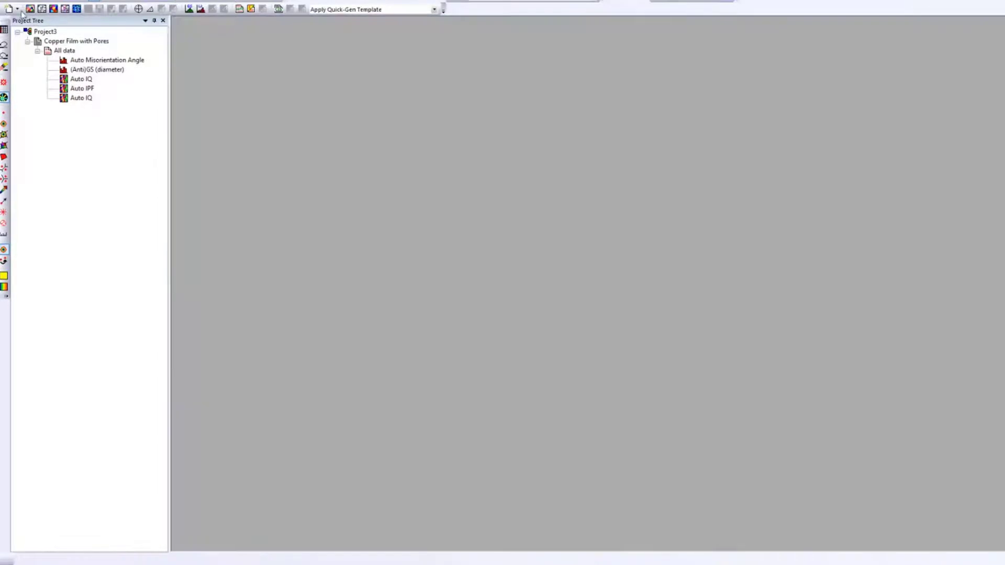
# Open the dataset Duplex Steel.osc in the project and close its summary window.
pyautogui.click(18, 10)
pyautogui.click(26, 35)
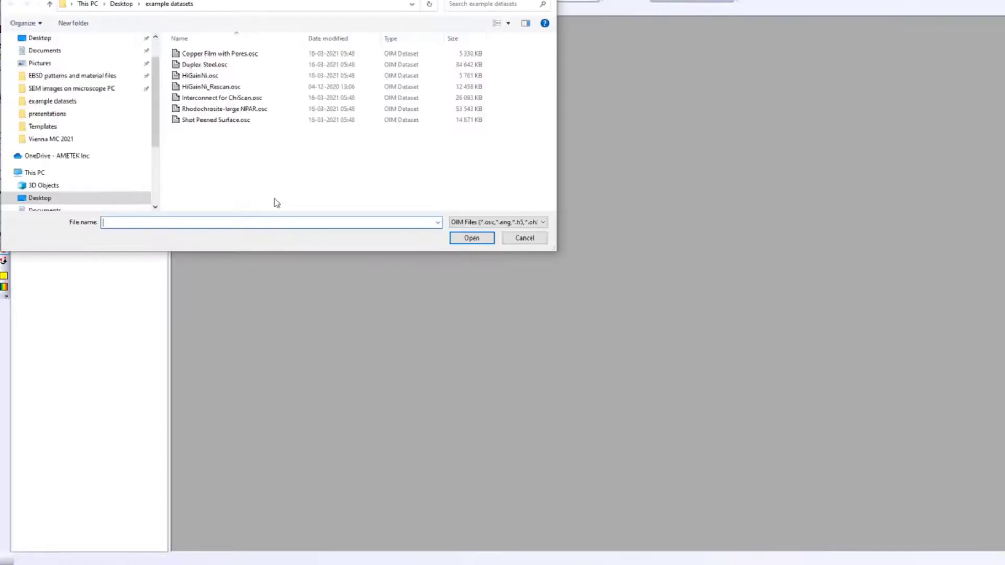
pyautogui.click(204, 64)
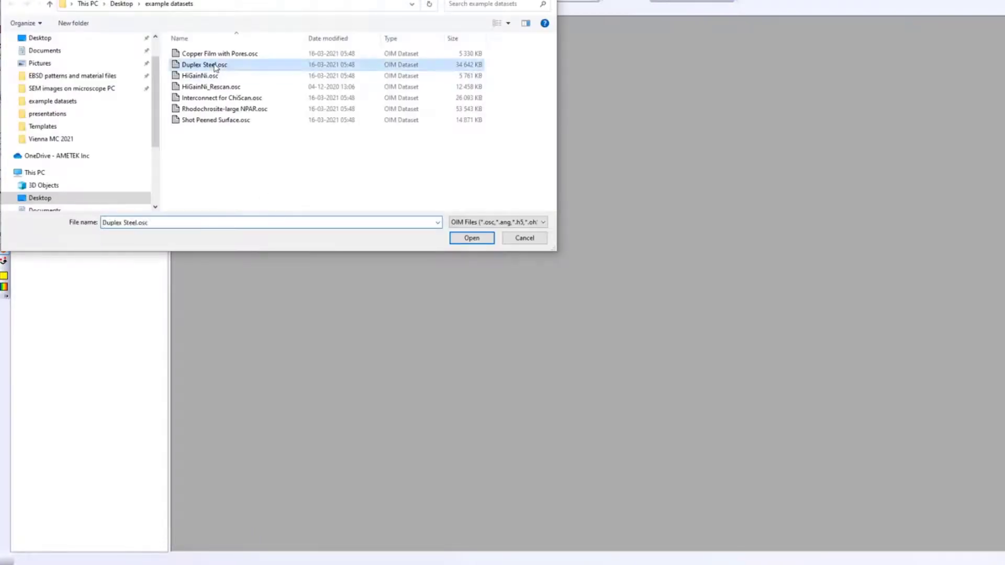
pyautogui.click(471, 238)
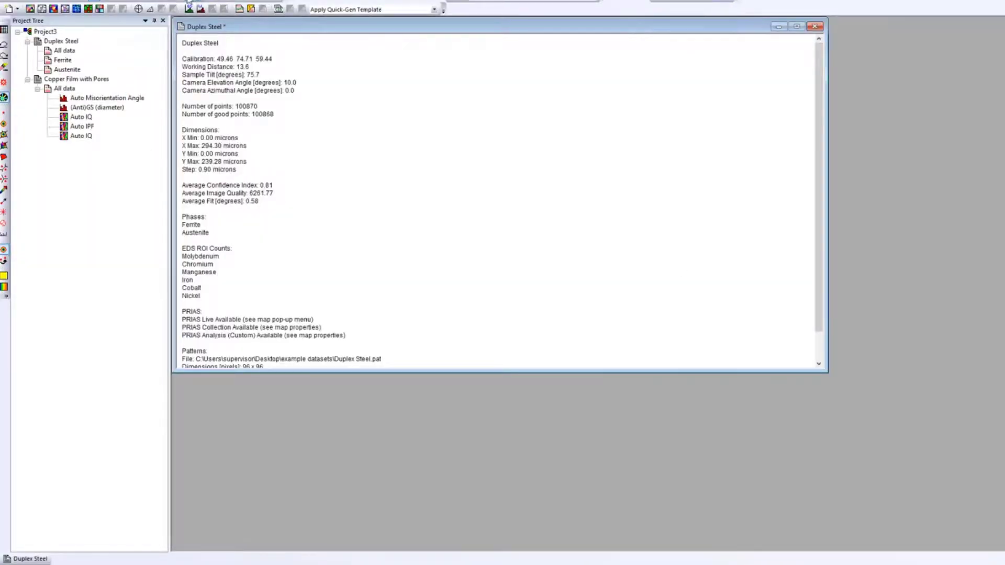
pyautogui.click(189, 1)
# Generate image quality and inverse pole figure maps from all Duplex Steel data and tile them side by side.
pyautogui.click(69, 53)
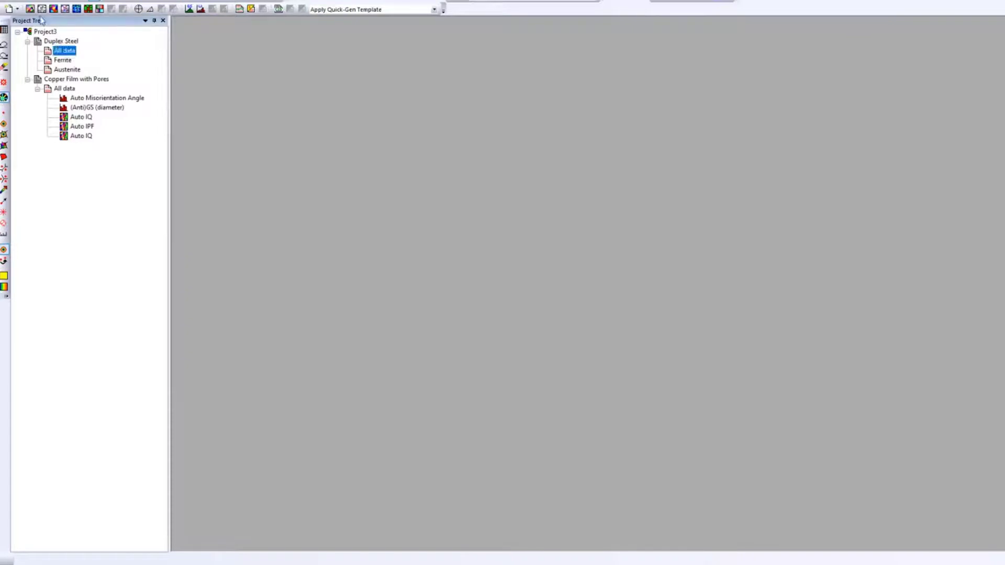
pyautogui.click(42, 9)
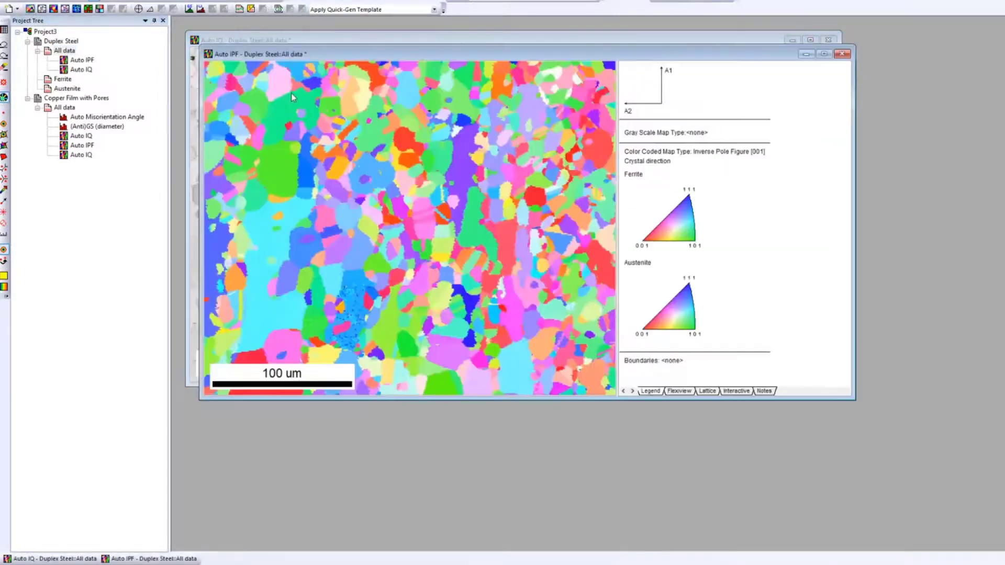
pyautogui.click(176, 2)
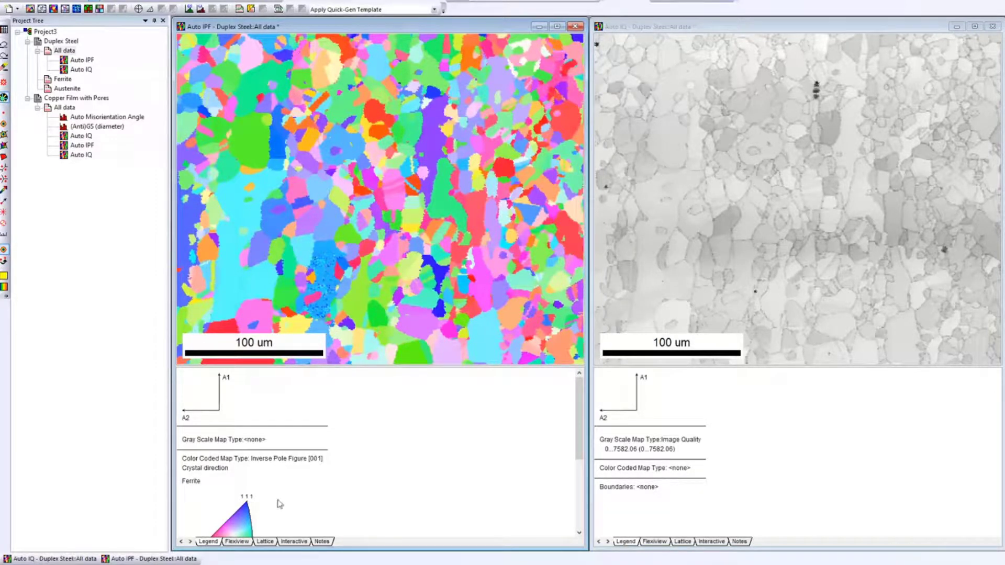
# Highlight a five-sided polygonal area around the speckled blue grain in the lower part of the inverse pole figure map.
pyautogui.click(3, 157)
pyautogui.click(285, 315)
pyautogui.click(304, 245)
pyautogui.click(337, 234)
pyautogui.click(362, 266)
pyautogui.click(336, 329)
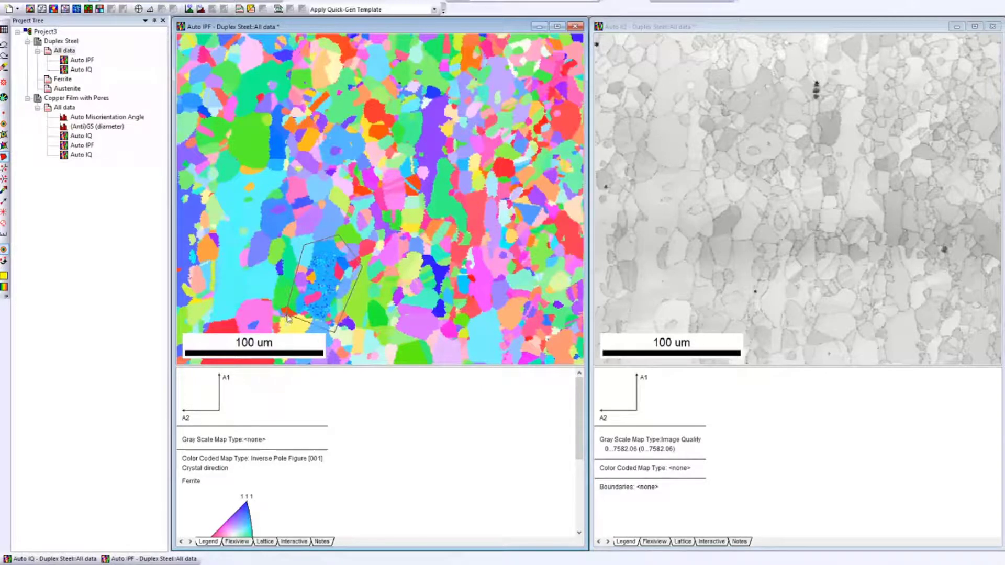
pyautogui.doubleClick(285, 316)
# Send the highlighted points to a new partition, clear the highlighting, and generate an image quality map from that partition.
pyautogui.rightClick(732, 289)
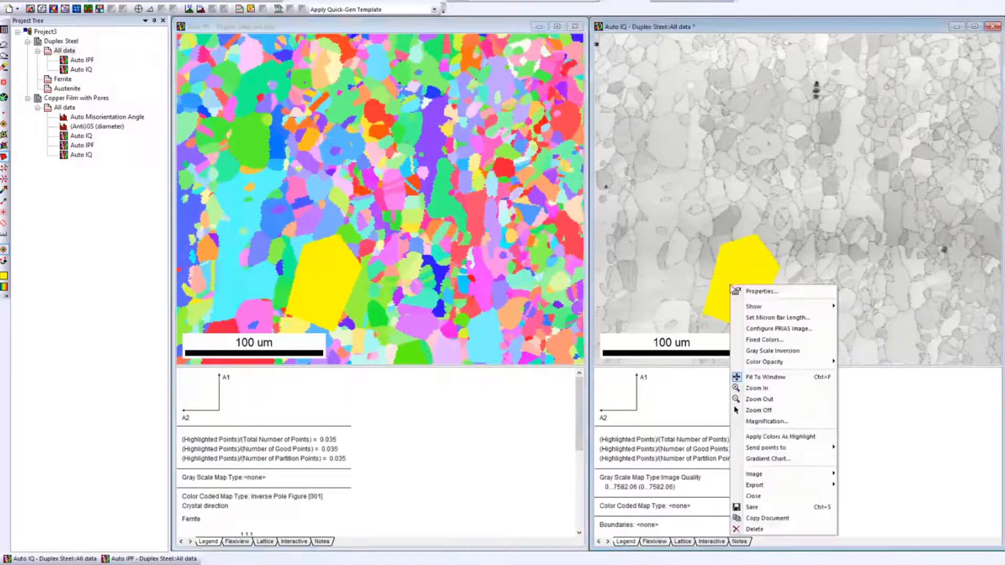
pyautogui.moveTo(784, 453)
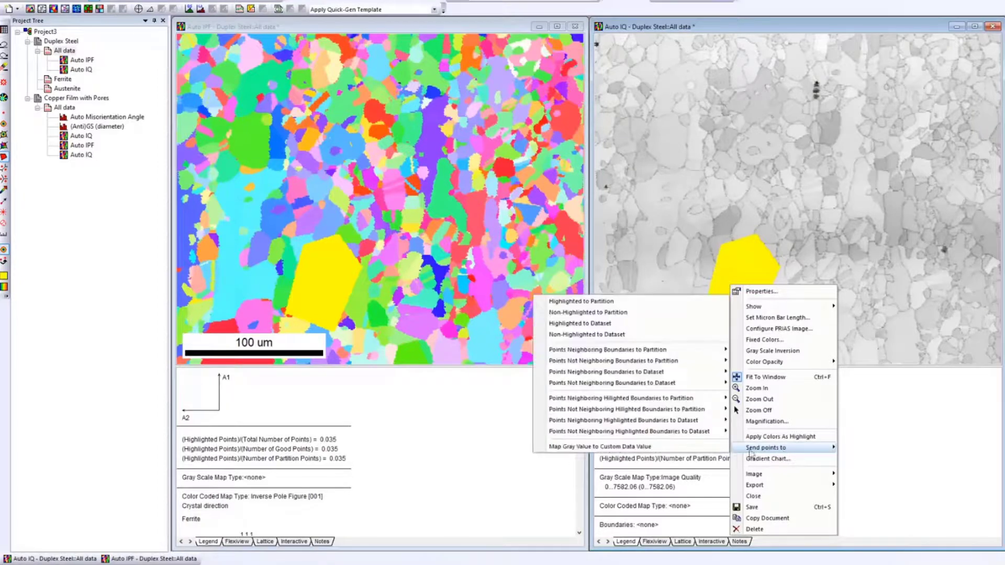
pyautogui.click(636, 299)
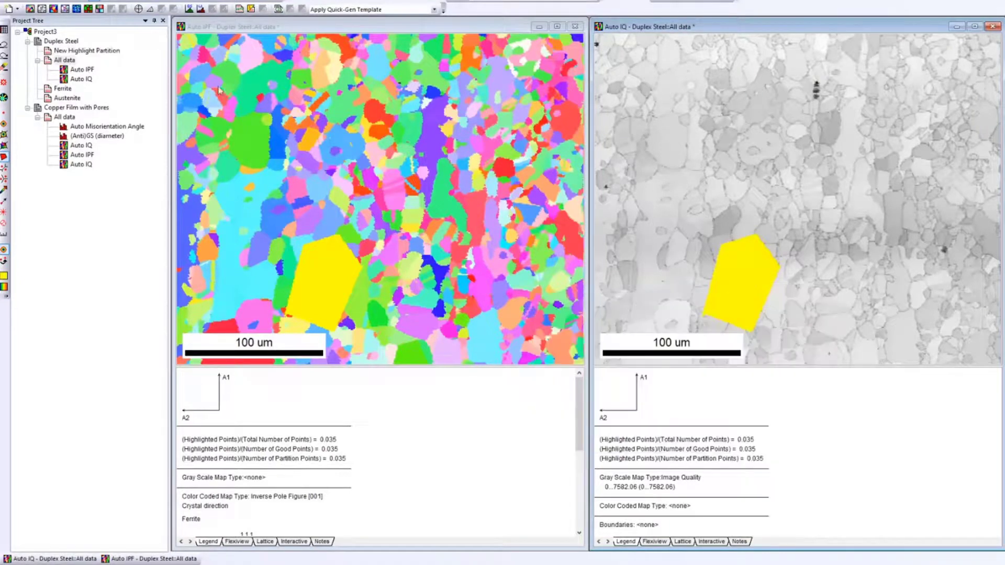
pyautogui.click(87, 50)
pyautogui.click(5, 67)
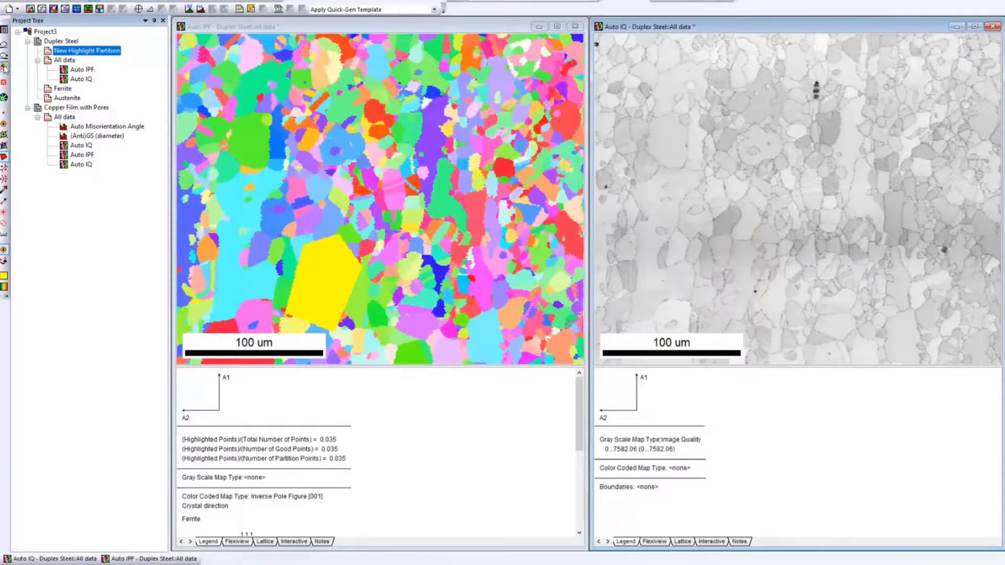
pyautogui.click(41, 9)
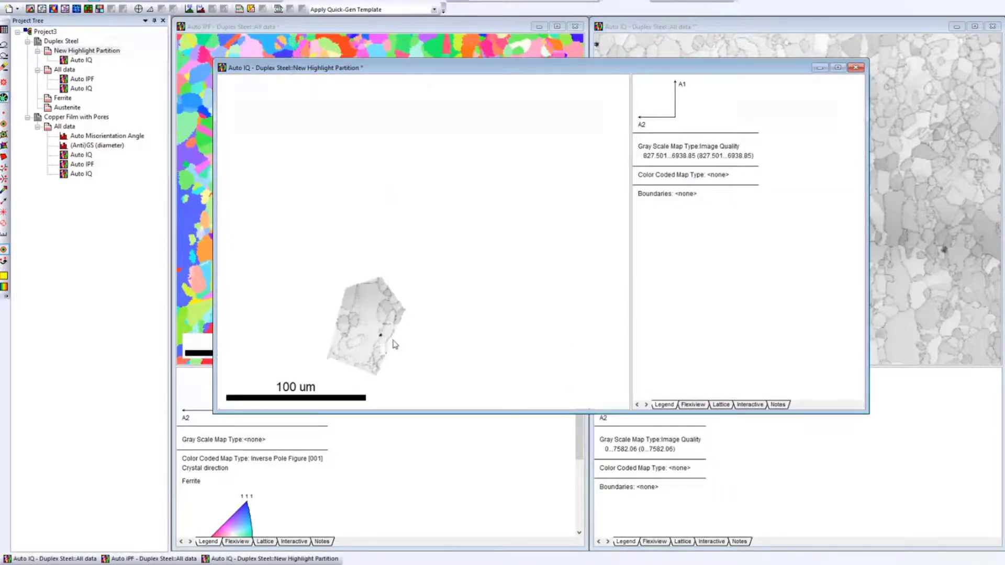
# Add a pole figure flyby and an EBSD pattern flyby to the Flexiview of the partition's image quality map.
pyautogui.click(685, 406)
pyautogui.click(663, 84)
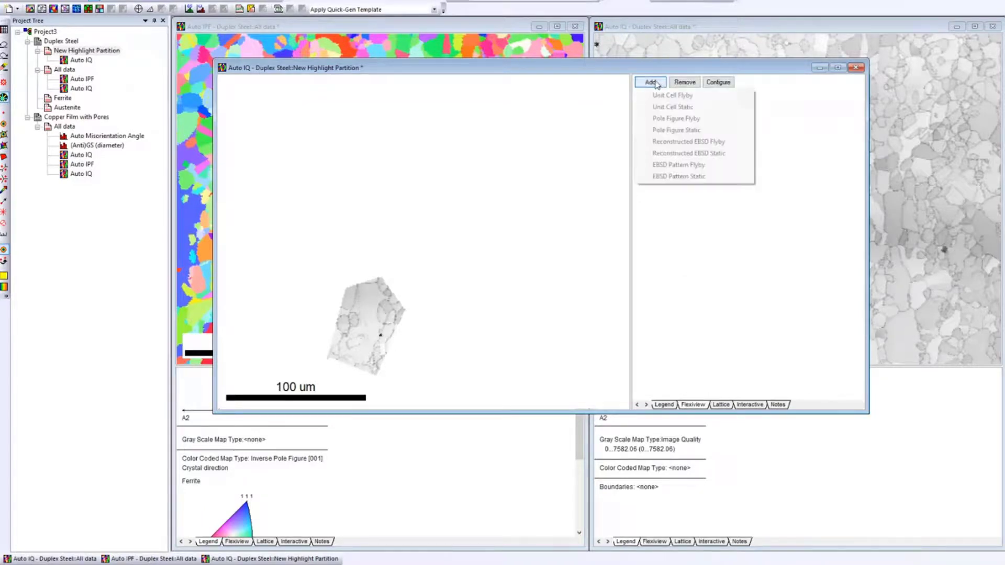
pyautogui.click(668, 121)
pyautogui.click(654, 83)
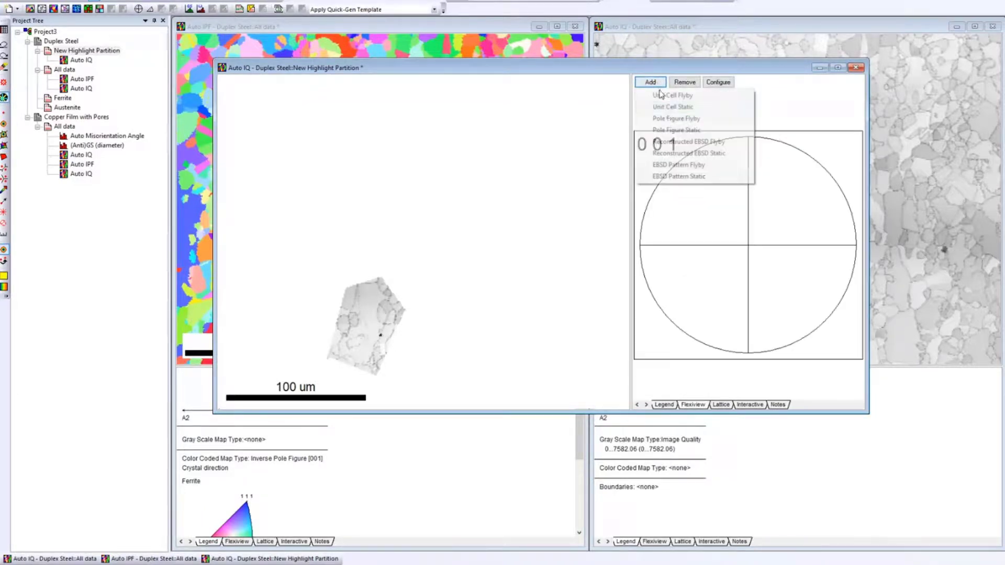
pyautogui.click(680, 160)
pyautogui.moveTo(356, 316)
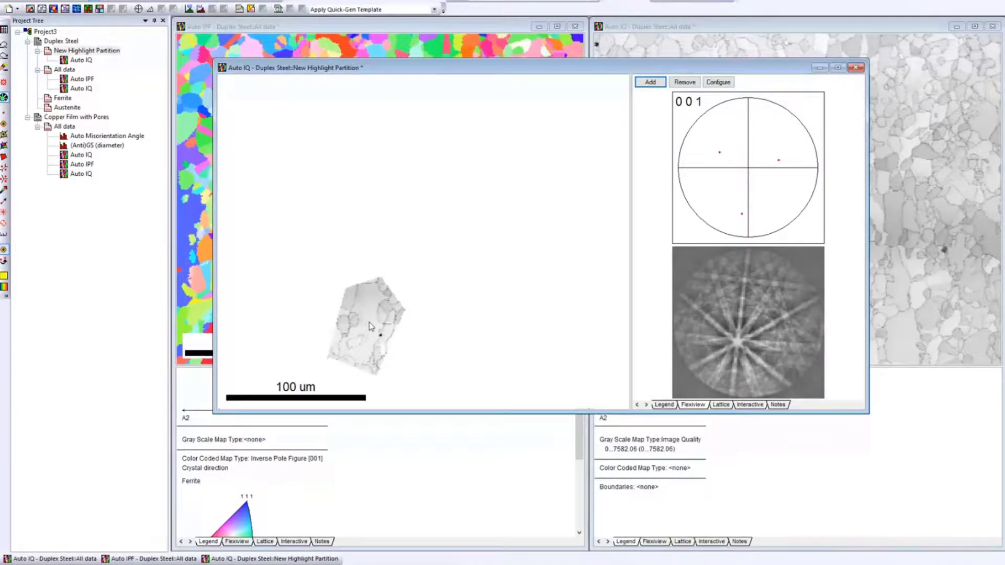
# Index the pattern of a point in the partition's central grain and review the Hough transform and phase settings.
pyautogui.click(370, 325)
pyautogui.click(18, 10)
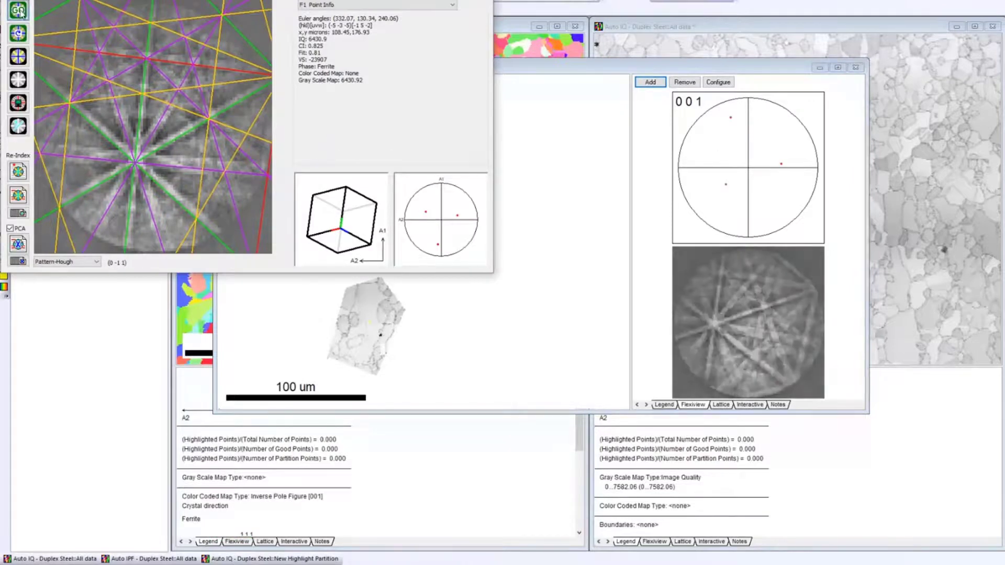
pyautogui.click(343, 5)
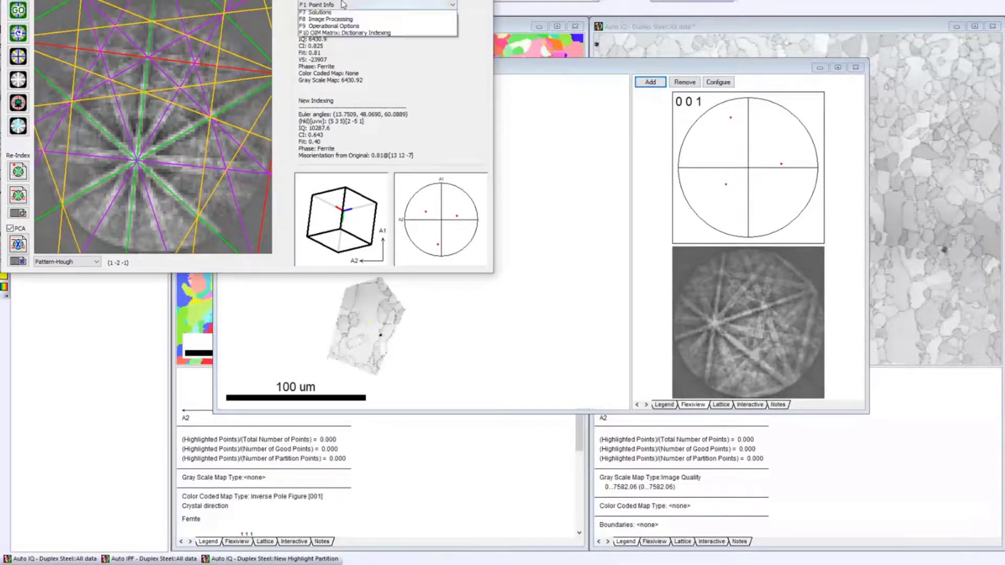
pyautogui.click(397, 22)
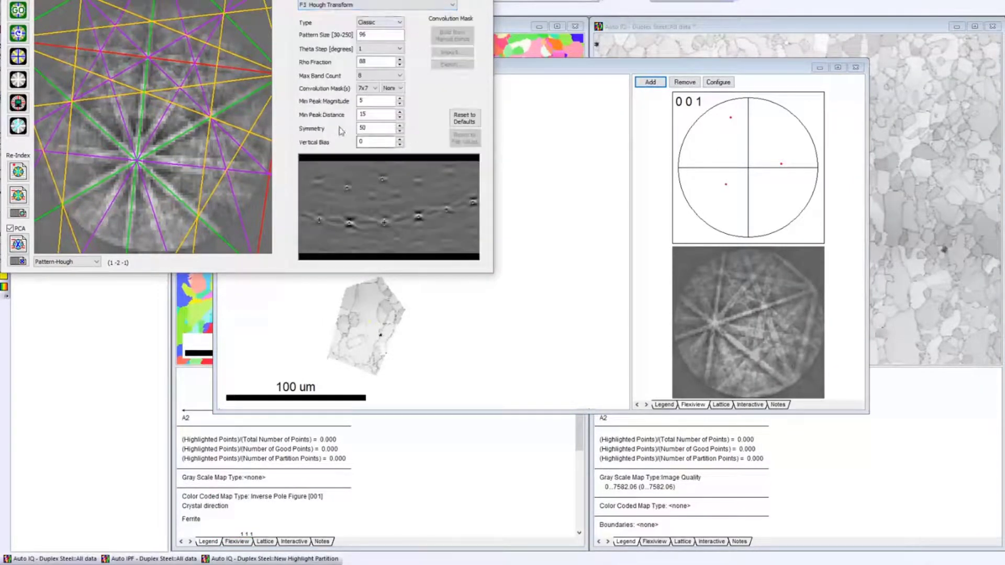
pyautogui.click(352, 5)
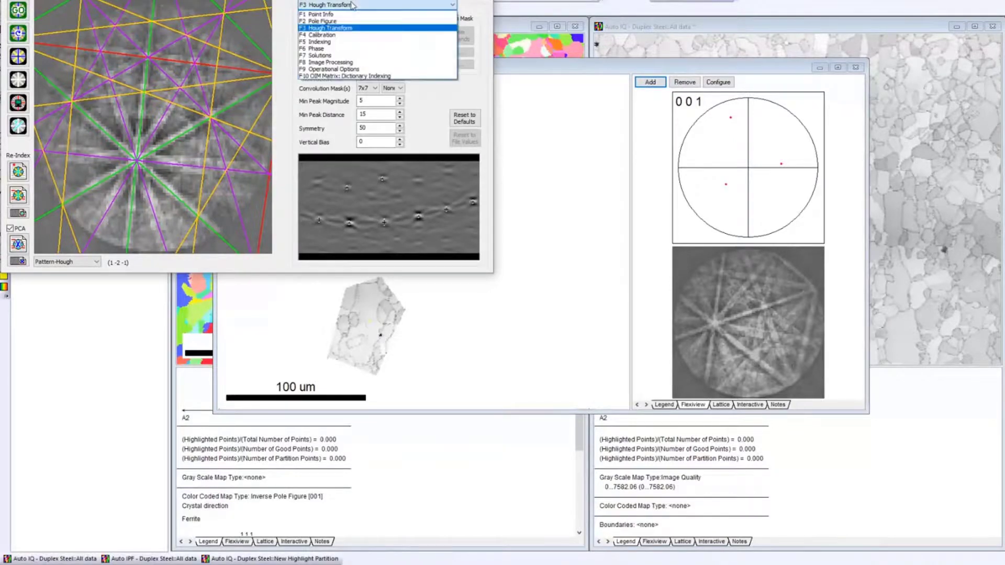
pyautogui.click(352, 31)
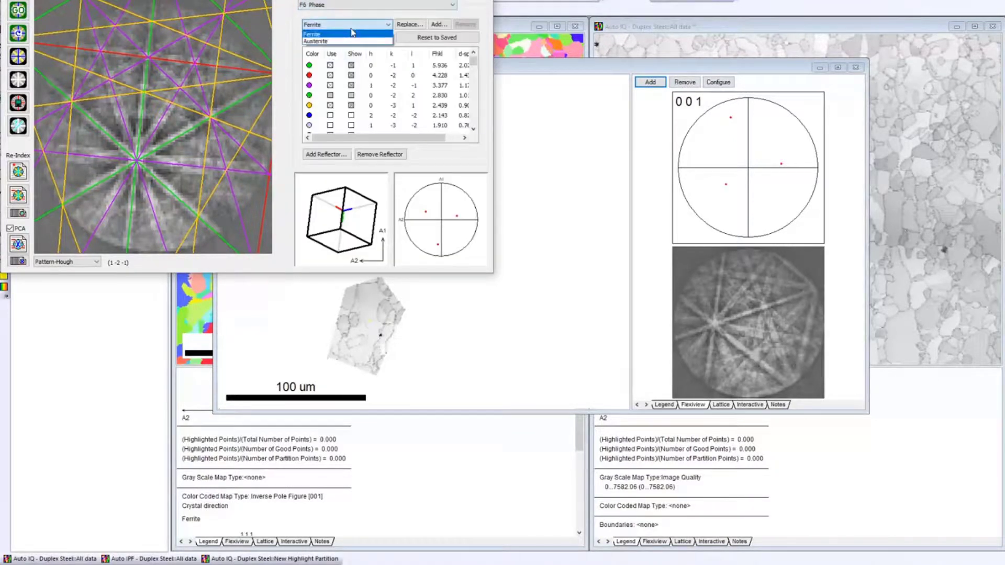
# Try dynamic background correction and NLPAR on the diffraction pattern and switch both off again.
pyautogui.click(352, 5)
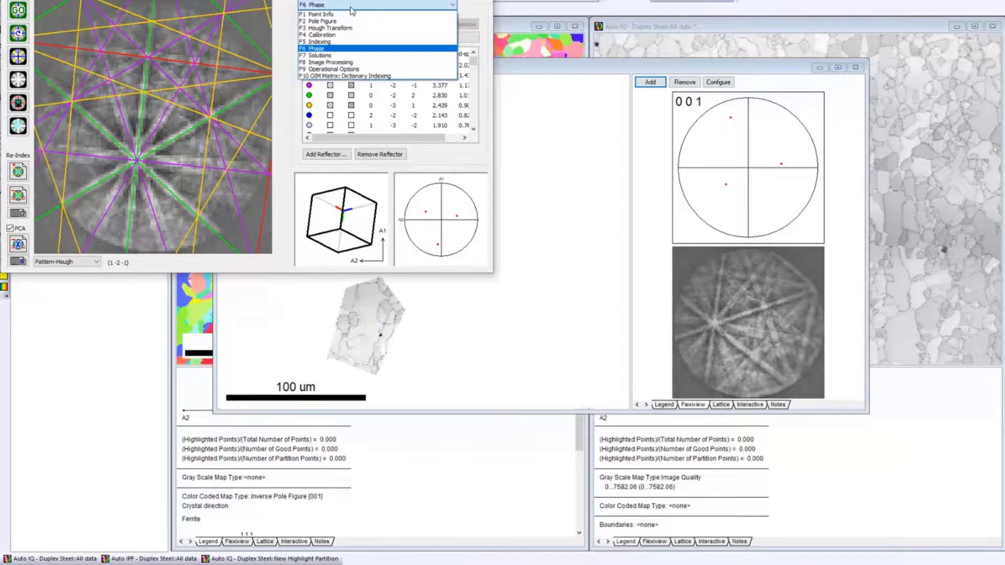
pyautogui.click(332, 62)
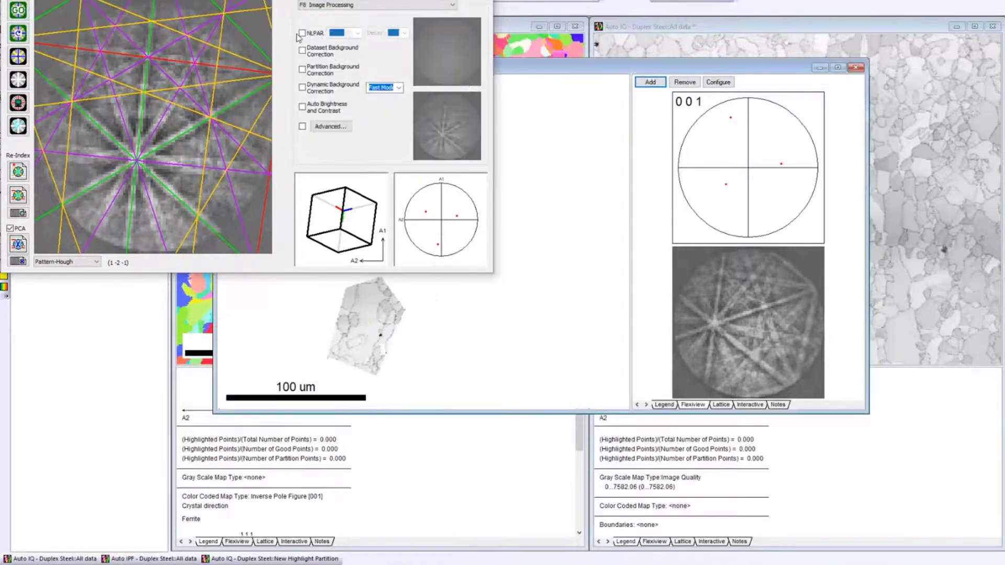
pyautogui.click(303, 87)
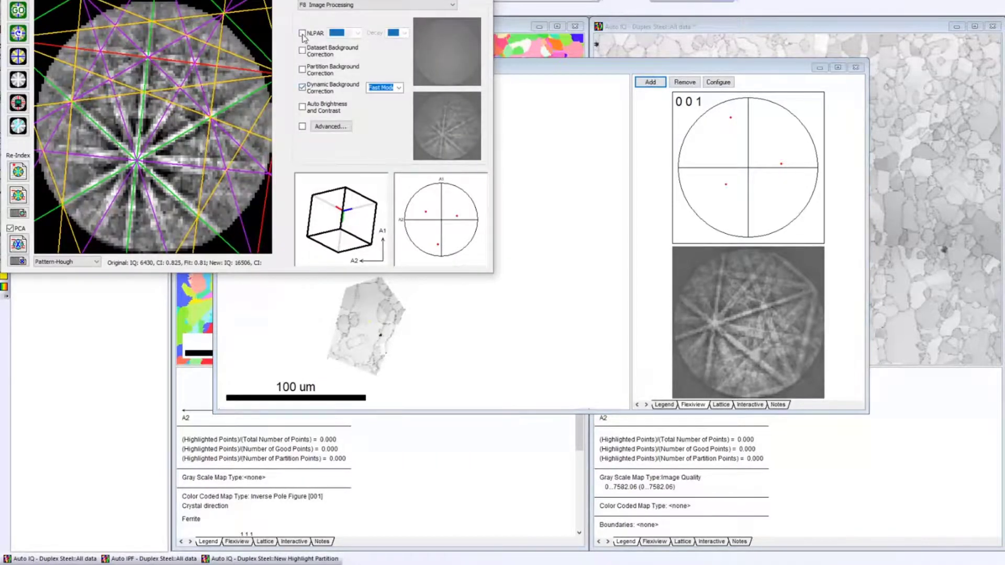
pyautogui.click(302, 33)
pyautogui.click(302, 33)
pyautogui.click(302, 88)
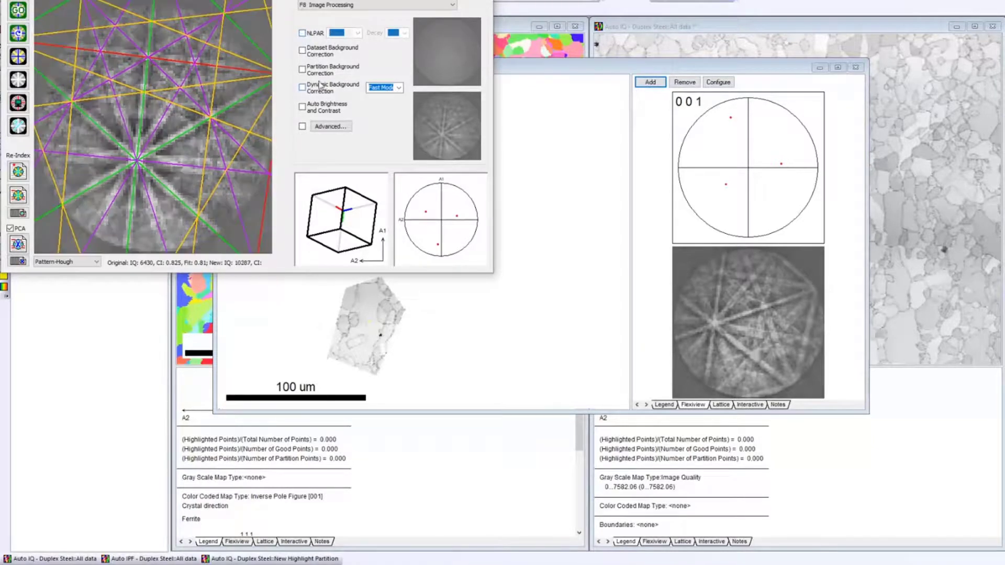
# Re-index the partition, saving in a new osc file added to the project and retaining the original IQ and PRIAS values.
pyautogui.click(333, 5)
pyautogui.click(329, 72)
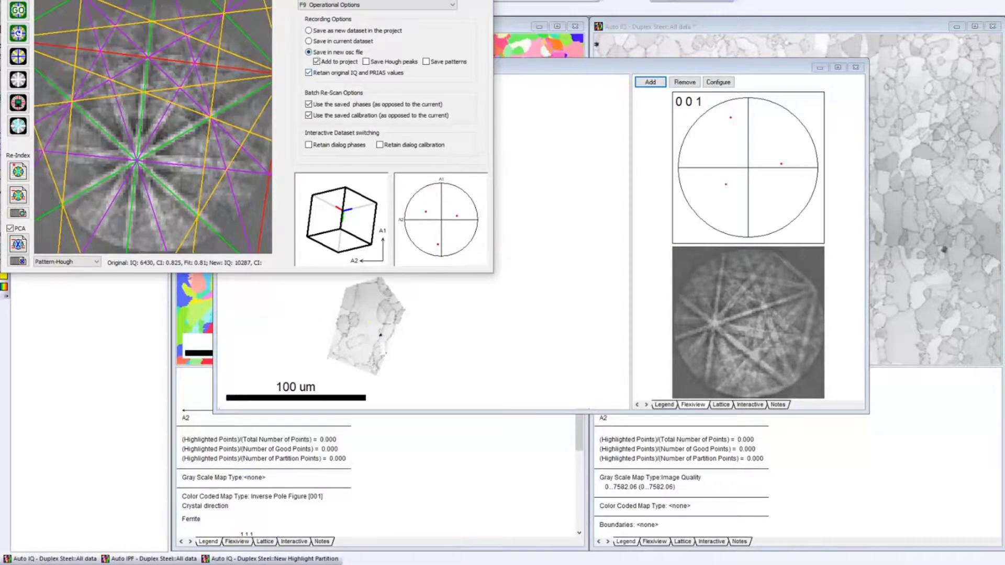
pyautogui.moveTo(274, 0); pyautogui.dragTo(620, 2)
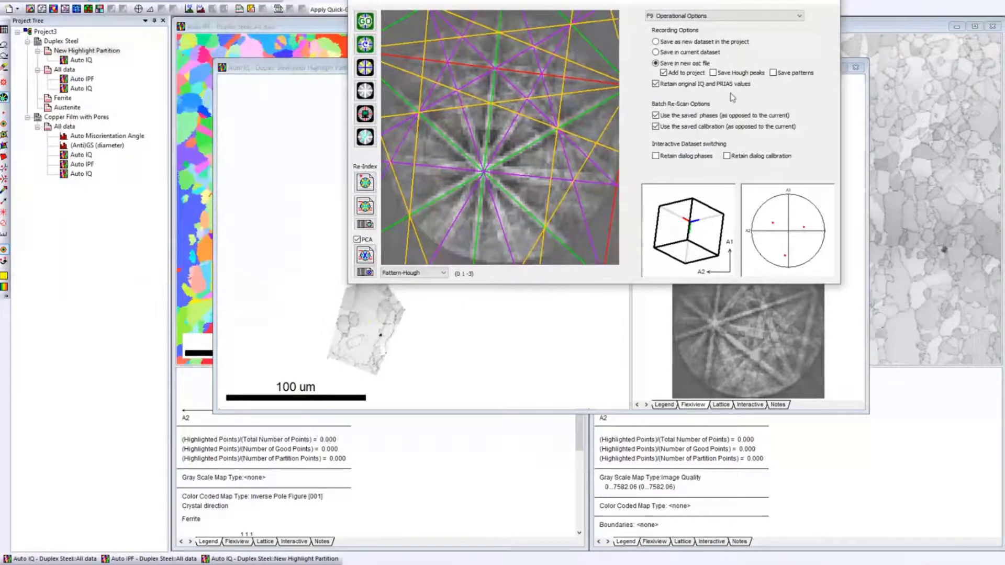
pyautogui.click(655, 83)
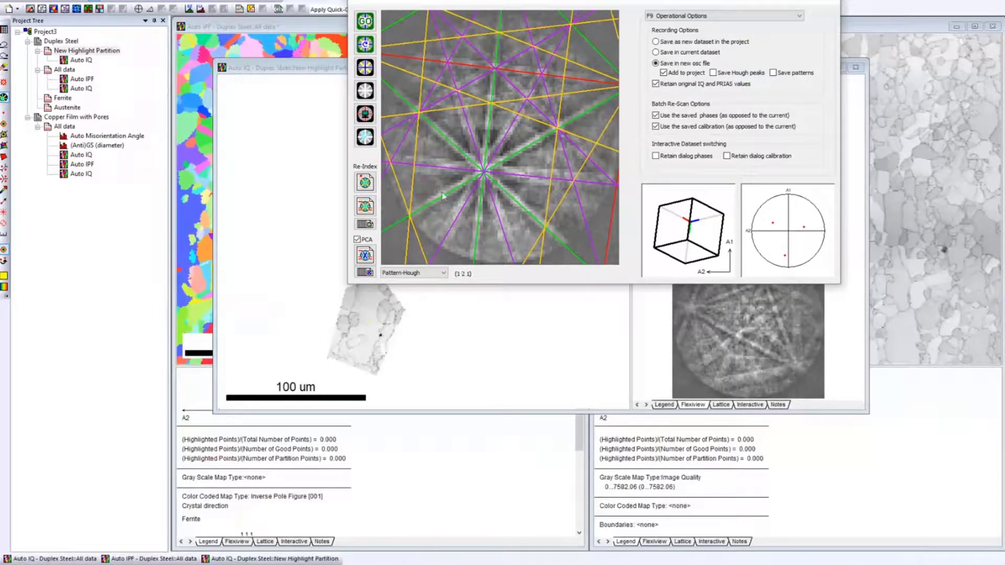
pyautogui.click(366, 208)
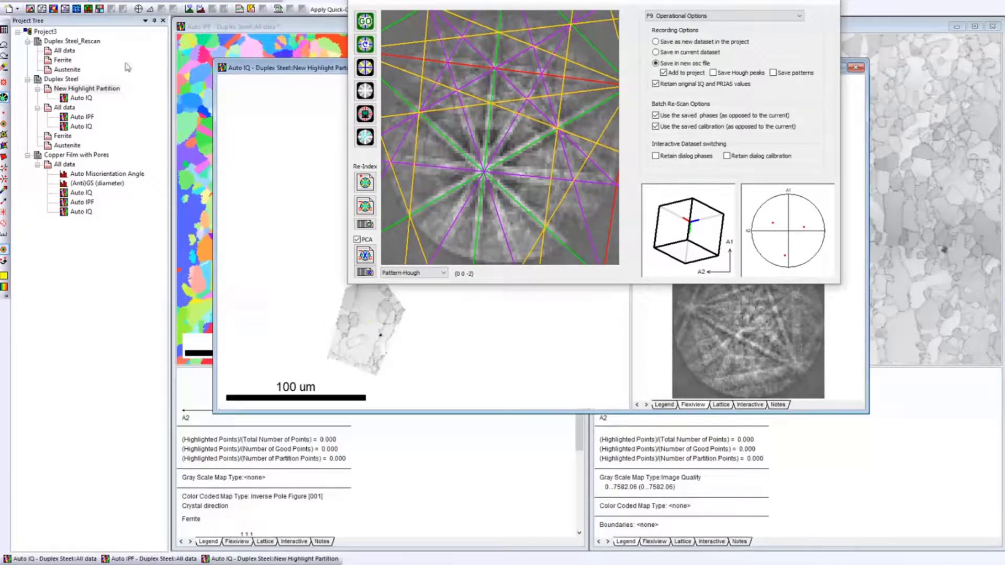
# Close the partition's image quality map and the pattern indexing window.
pyautogui.click(223, 68)
pyautogui.click(240, 157)
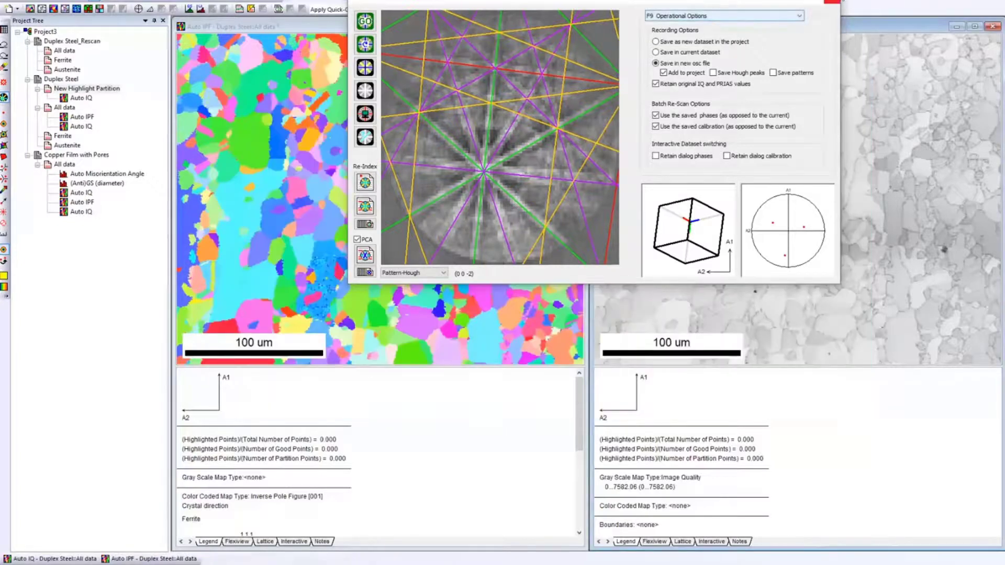
pyautogui.click(835, 3)
# Generate an inverse pole figure map from all Duplex Steel_Rescan data and tile it beside the original Duplex Steel one.
pyautogui.click(65, 51)
pyautogui.click(30, 9)
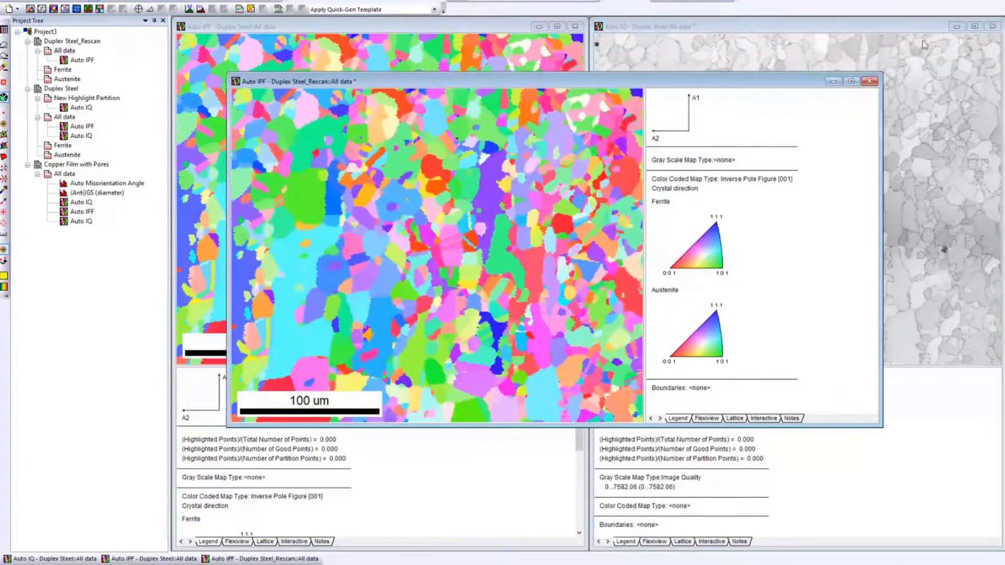
pyautogui.click(992, 26)
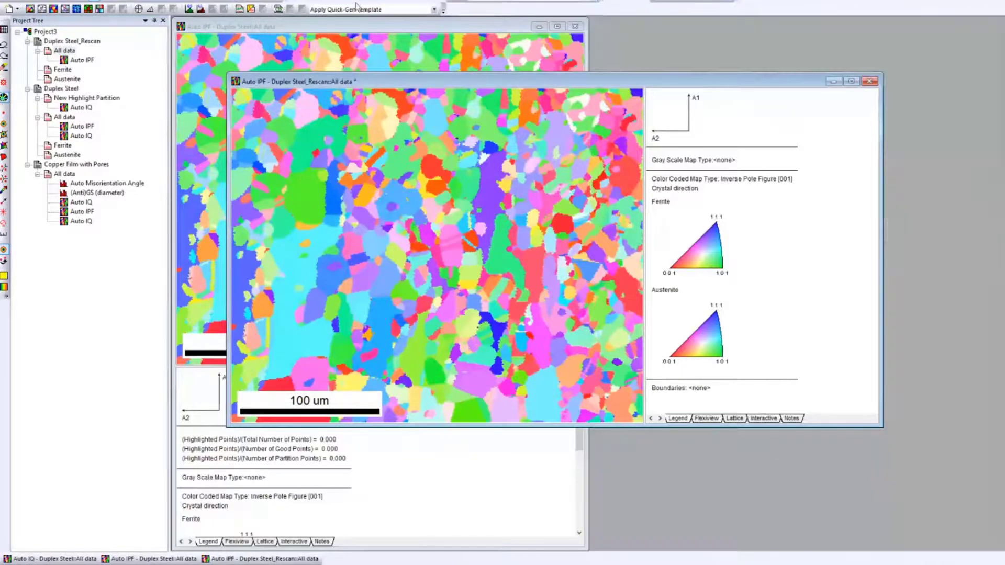
pyautogui.click(166, 0)
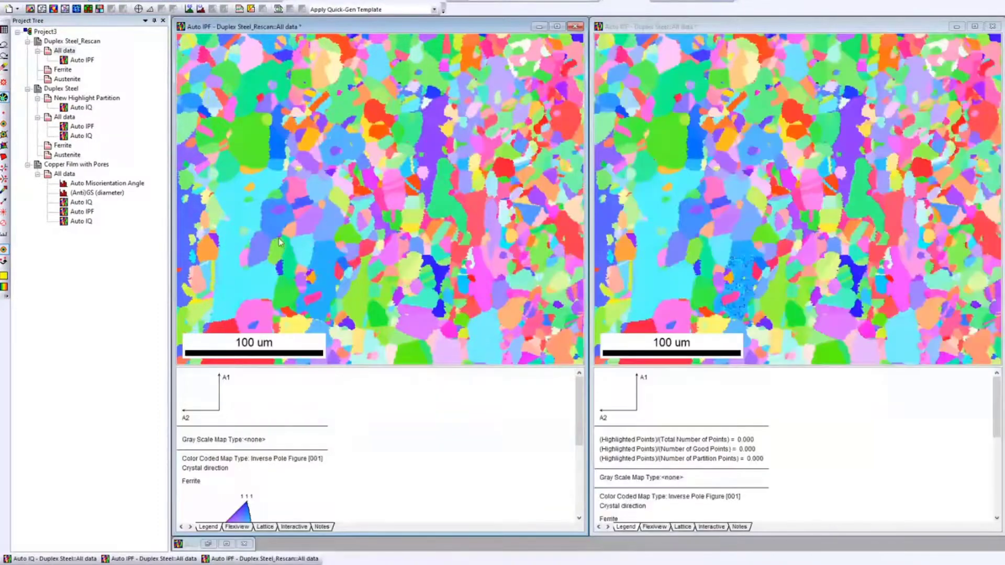
# Generate a phase map from all Duplex Steel_Rescan data.
pyautogui.click(64, 50)
pyautogui.click(88, 9)
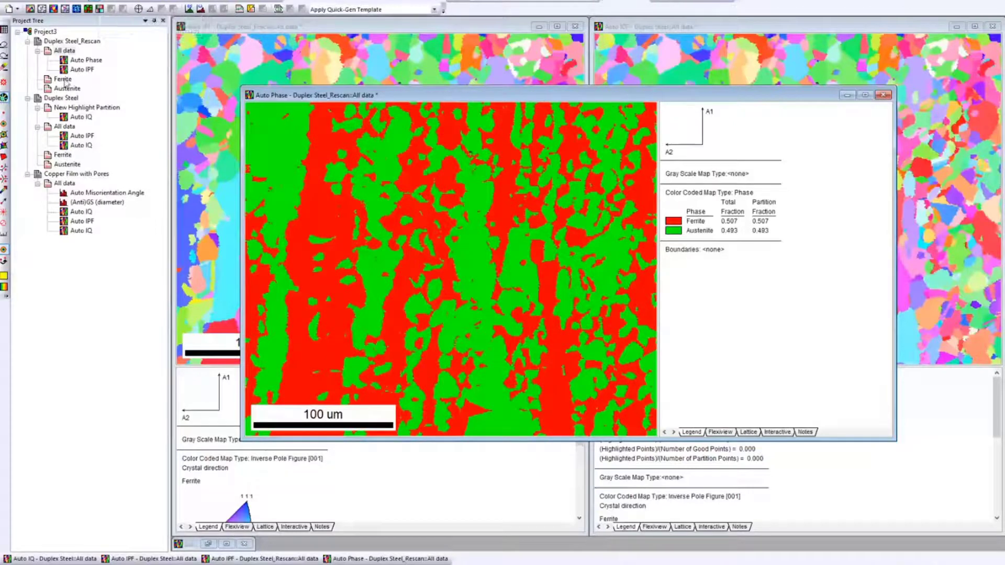
# Create a map of all Duplex Steel_Rescan data with Image Quality grayscale, Inverse Pole Figure colouring and black Grain boundaries.
pyautogui.rightClick(67, 50)
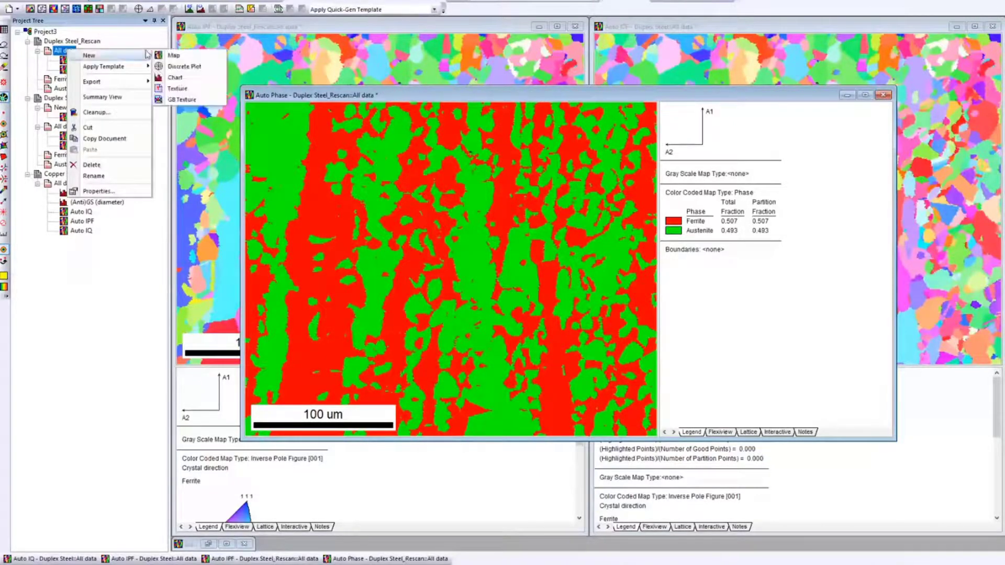
pyautogui.click(173, 55)
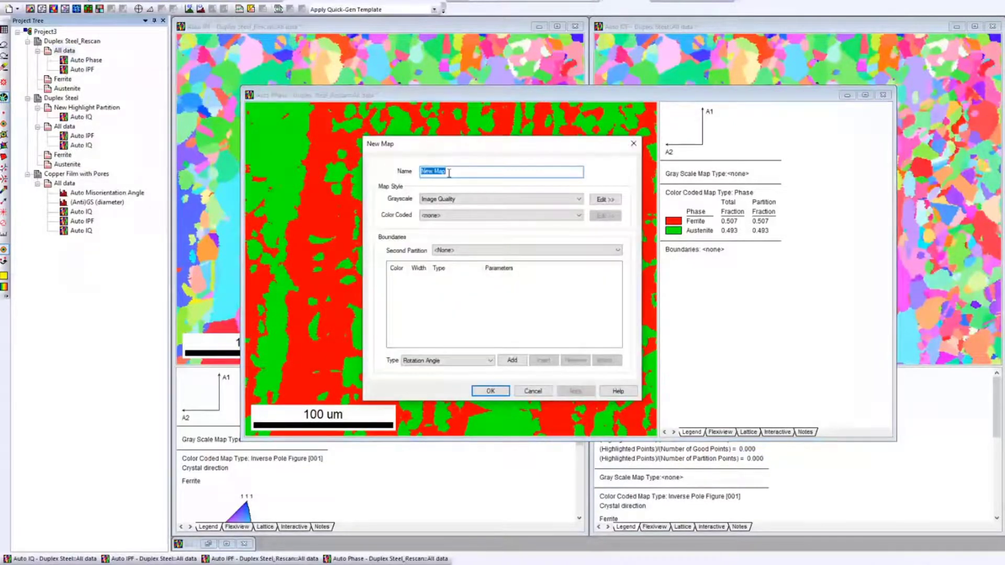
pyautogui.click(451, 219)
pyautogui.click(478, 348)
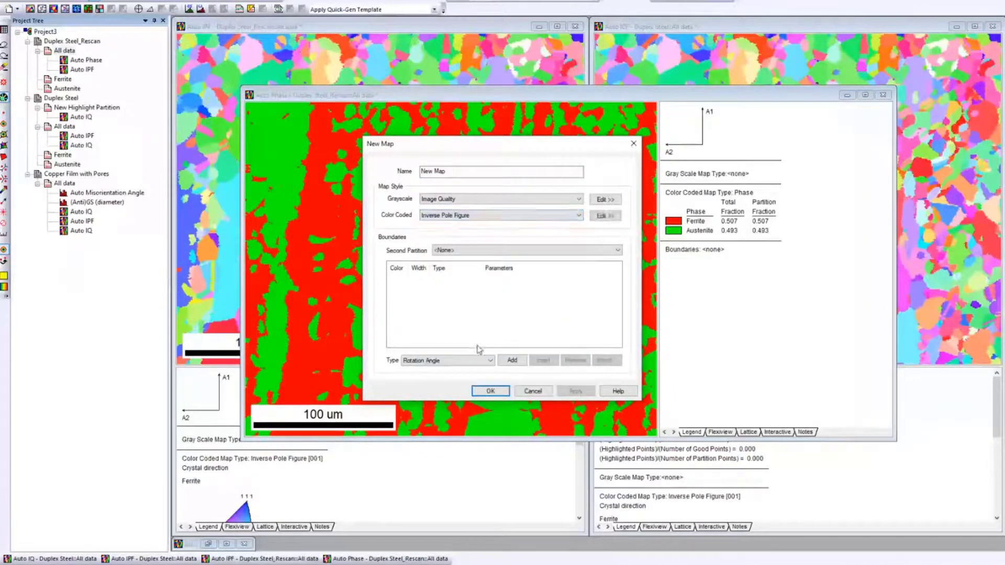
pyautogui.click(464, 361)
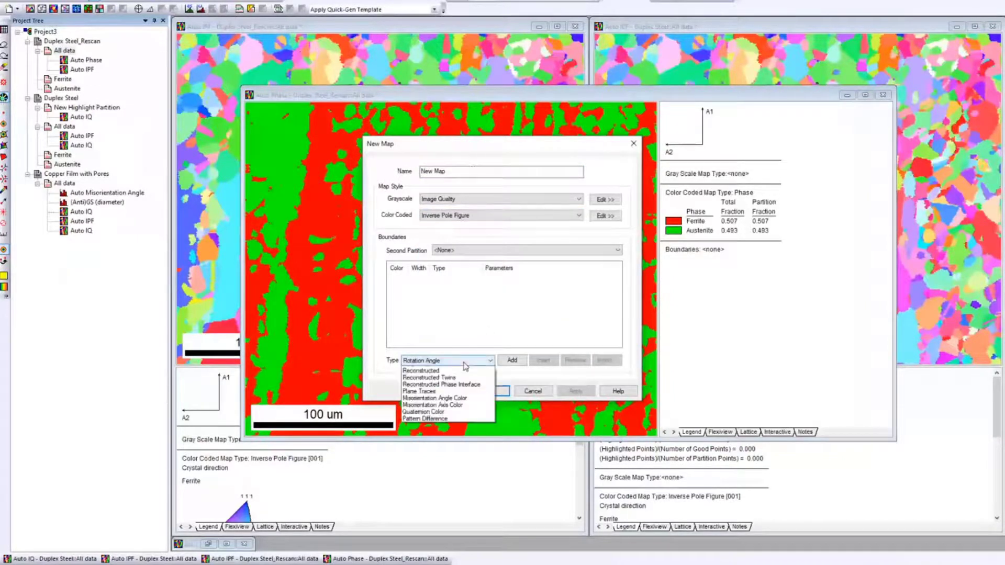
pyautogui.click(429, 404)
pyautogui.click(511, 361)
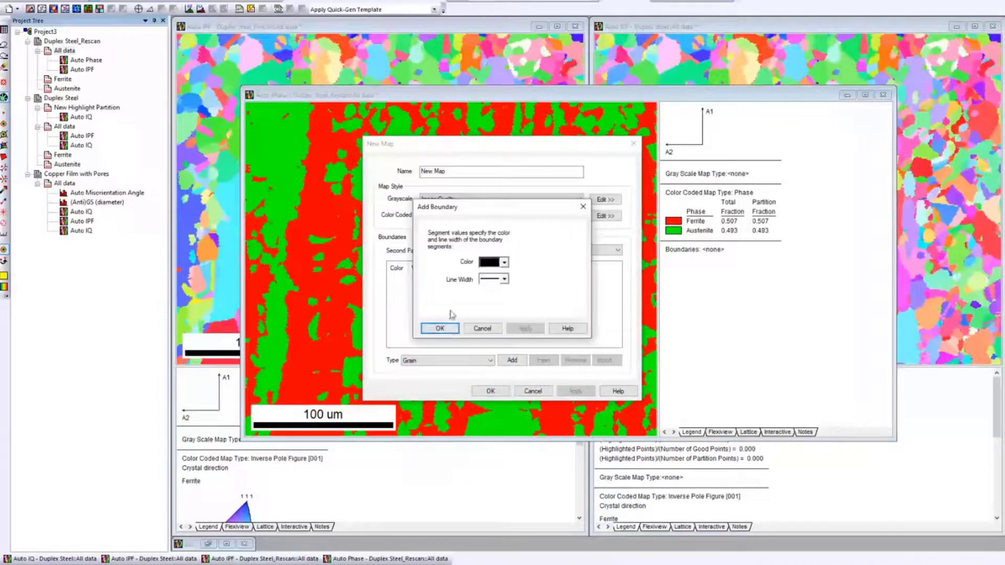
pyautogui.click(440, 328)
pyautogui.click(491, 391)
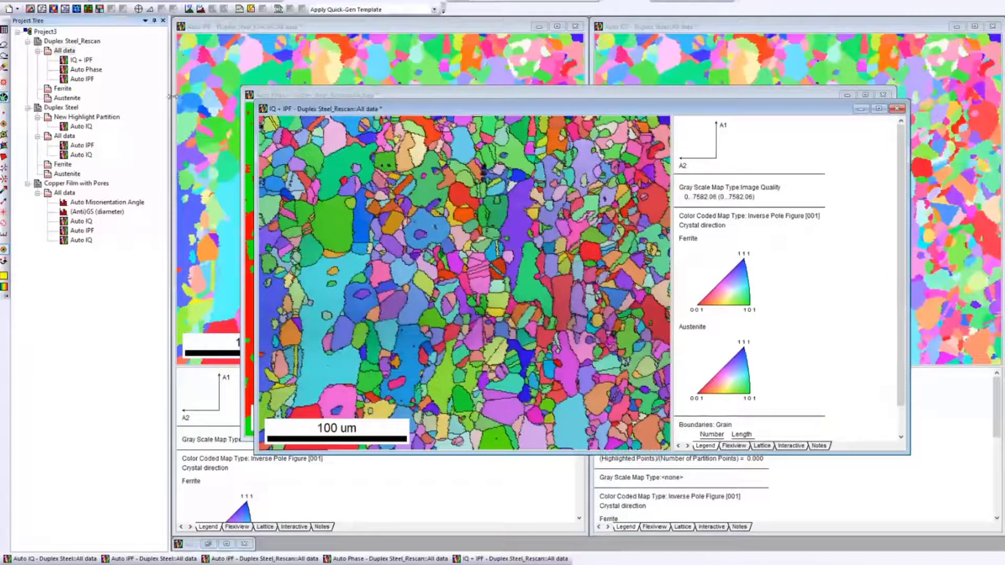
# Copy the IQ + IPF map into the Ferrite and Austenite partitions of Duplex Steel_Rescan.
pyautogui.rightClick(68, 61)
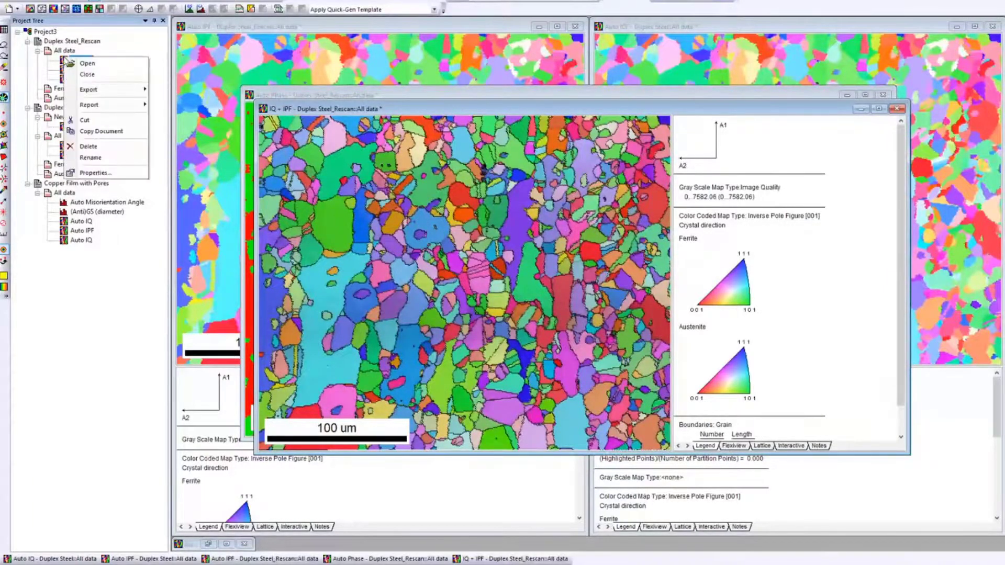
pyautogui.moveTo(95, 93)
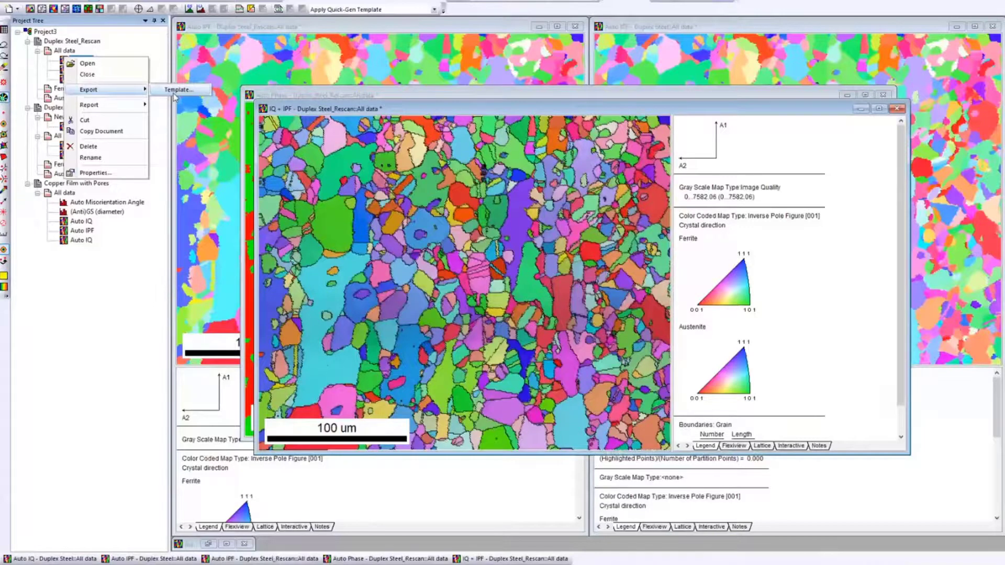
pyautogui.click(81, 132)
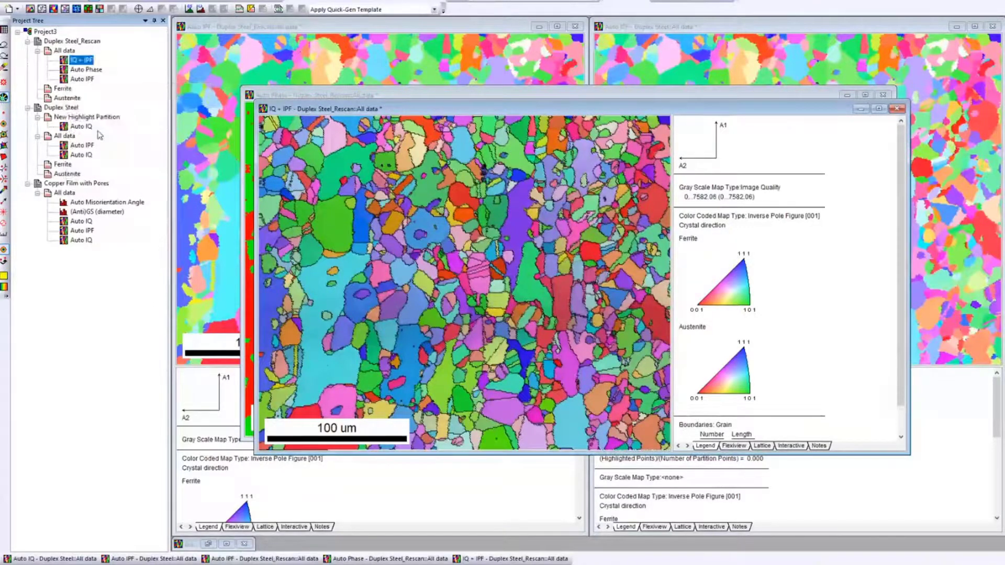
pyautogui.rightClick(66, 89)
pyautogui.click(90, 187)
pyautogui.rightClick(67, 108)
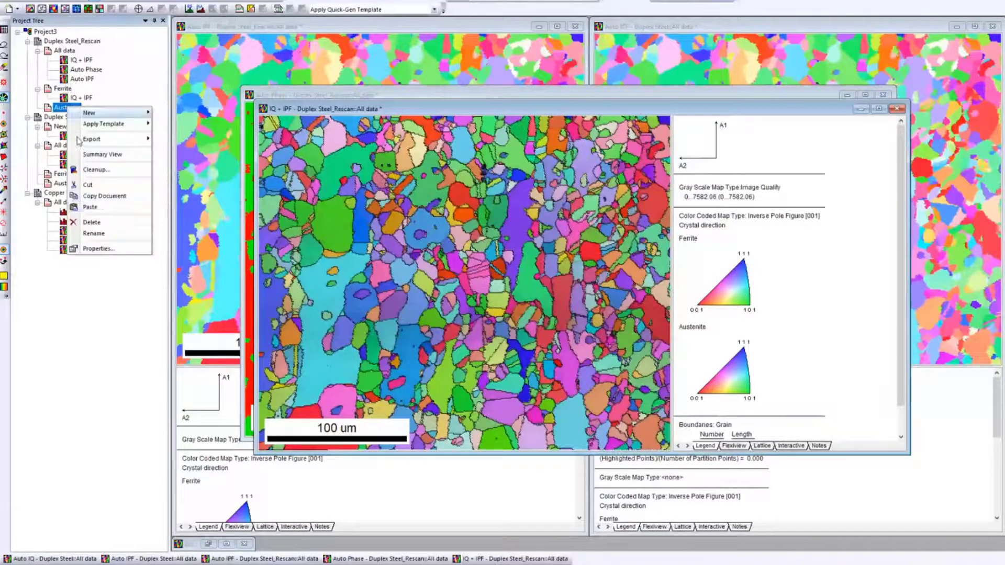
pyautogui.click(90, 207)
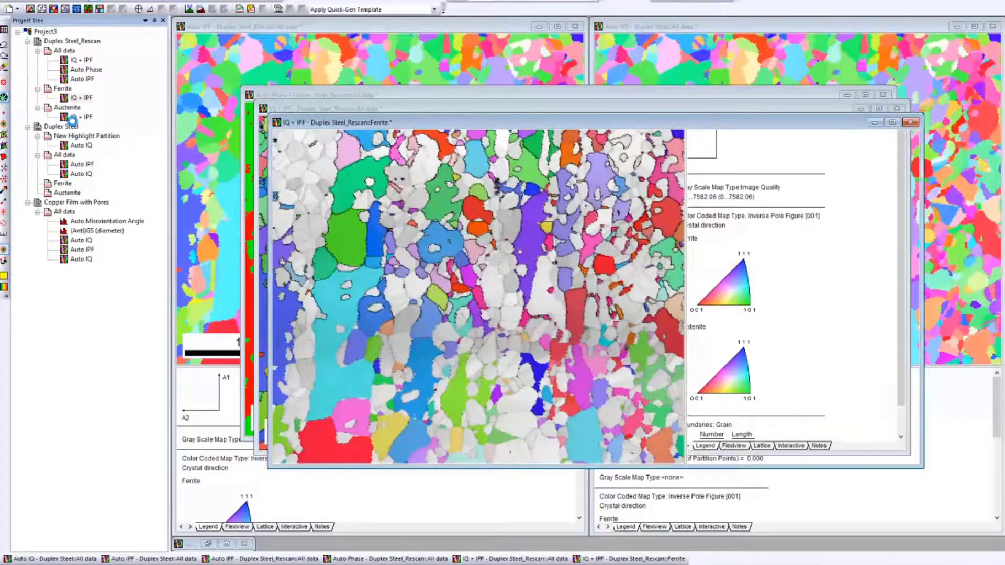
# Open the Austenite partition's IQ + IPF map and tile all open map windows for comparison.
pyautogui.doubleClick(81, 116)
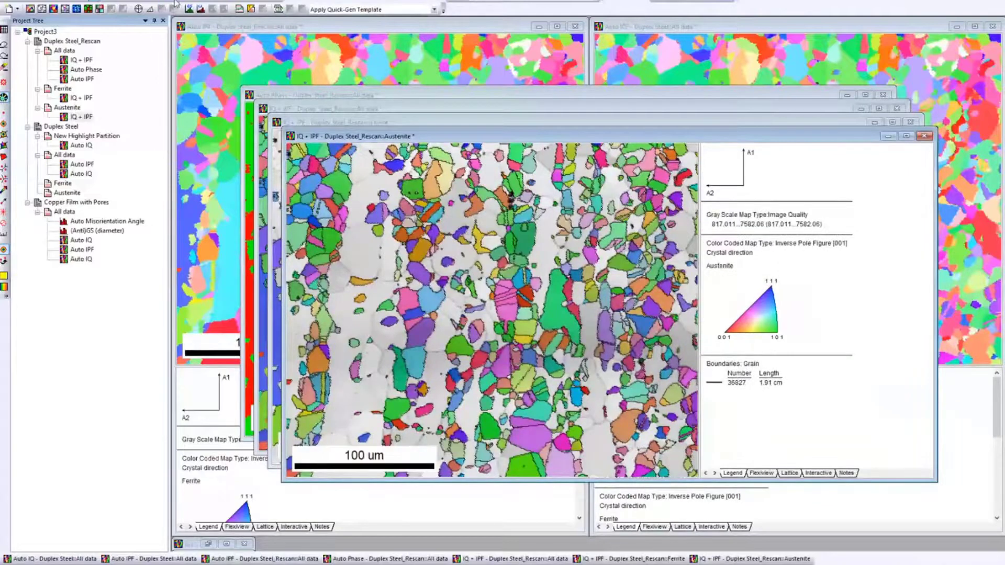
pyautogui.click(166, 1)
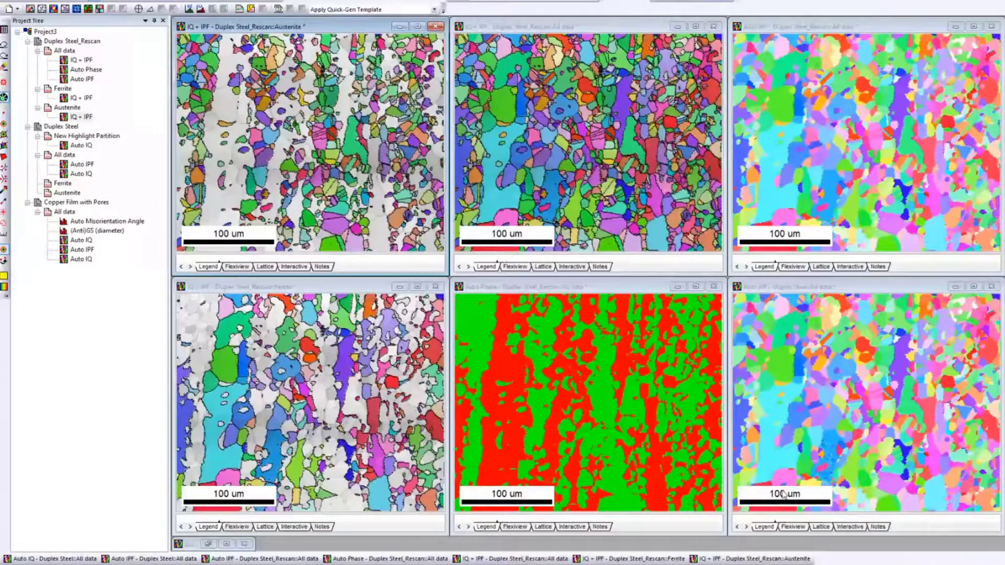
pyautogui.click(784, 494)
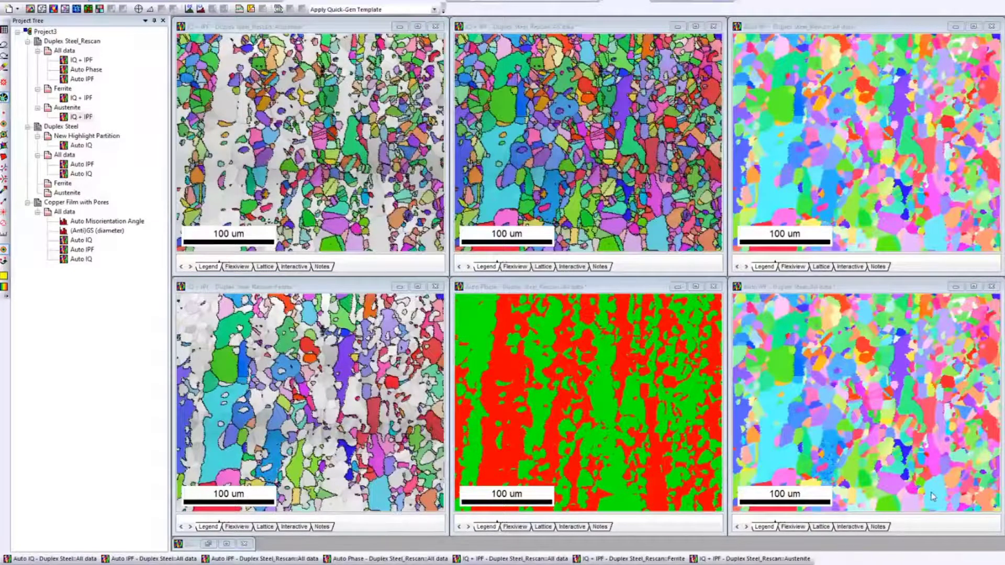